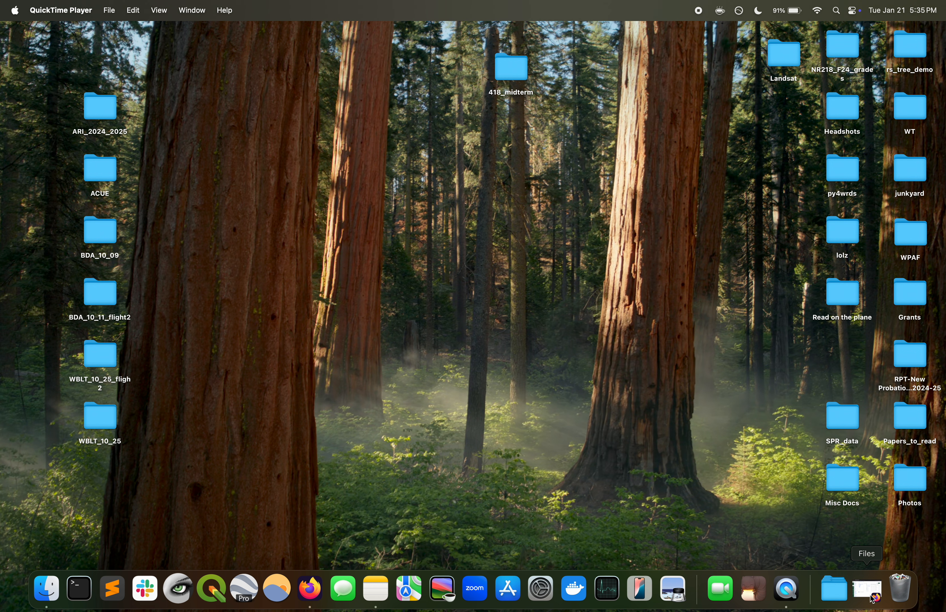
Step: Launch QGIS, and download Landsat.zip from the Week 3 course files open in Firefox
left_click(871, 596)
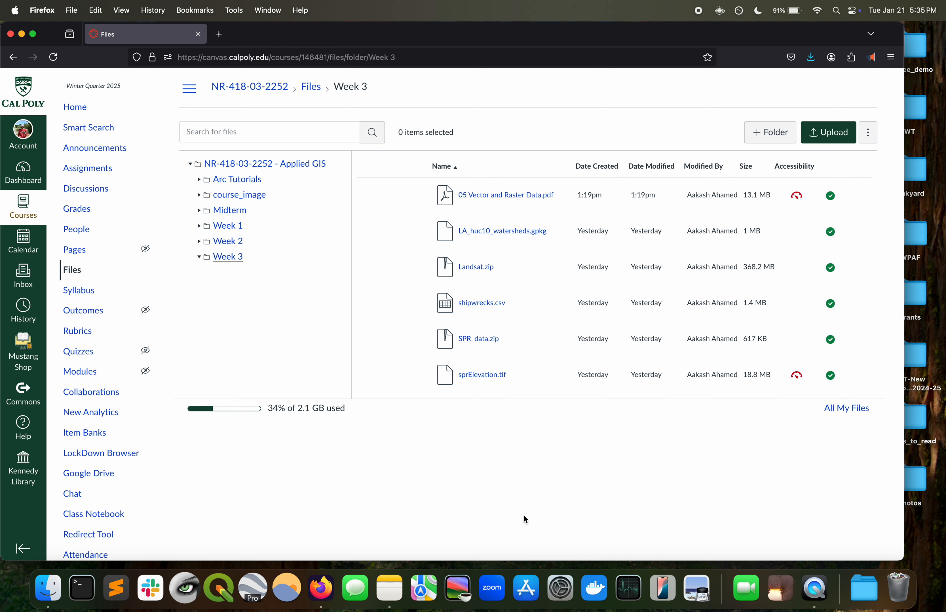
left_click(218, 588)
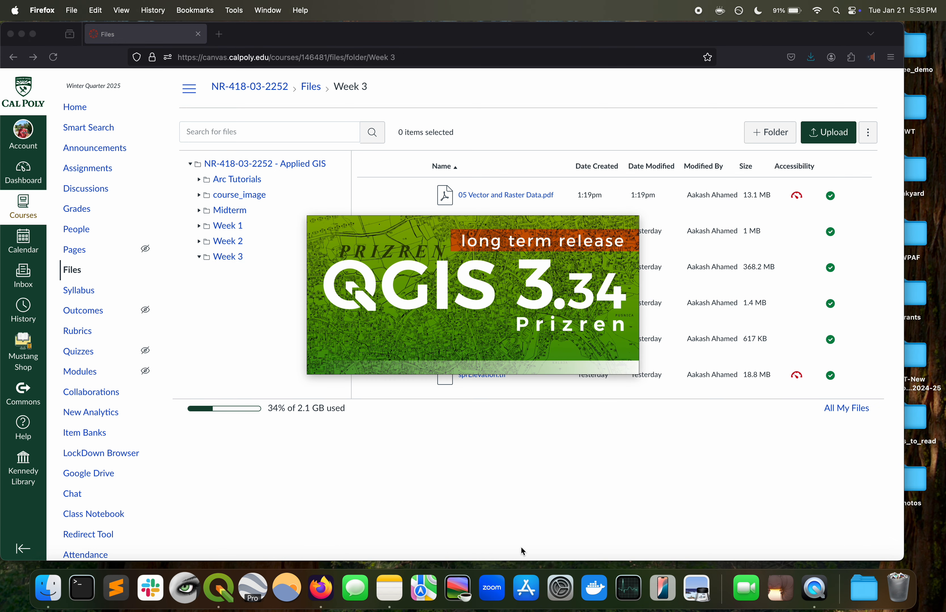
left_click(516, 475)
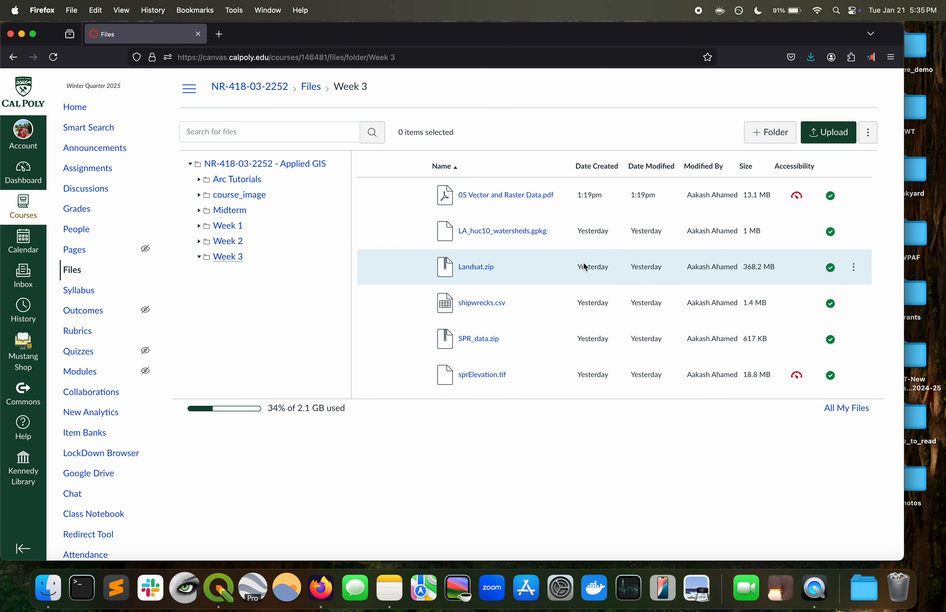
left_click(852, 267)
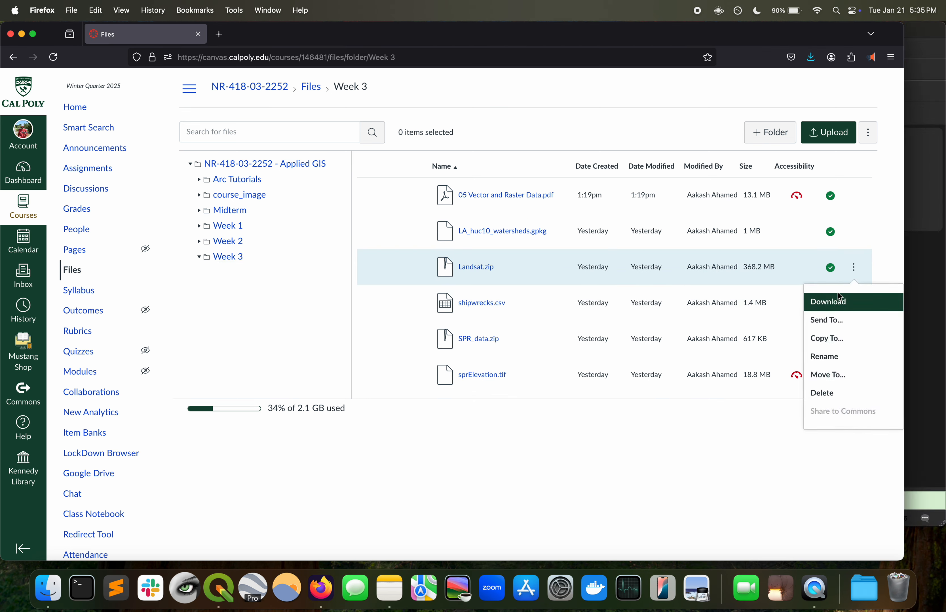
left_click(834, 305)
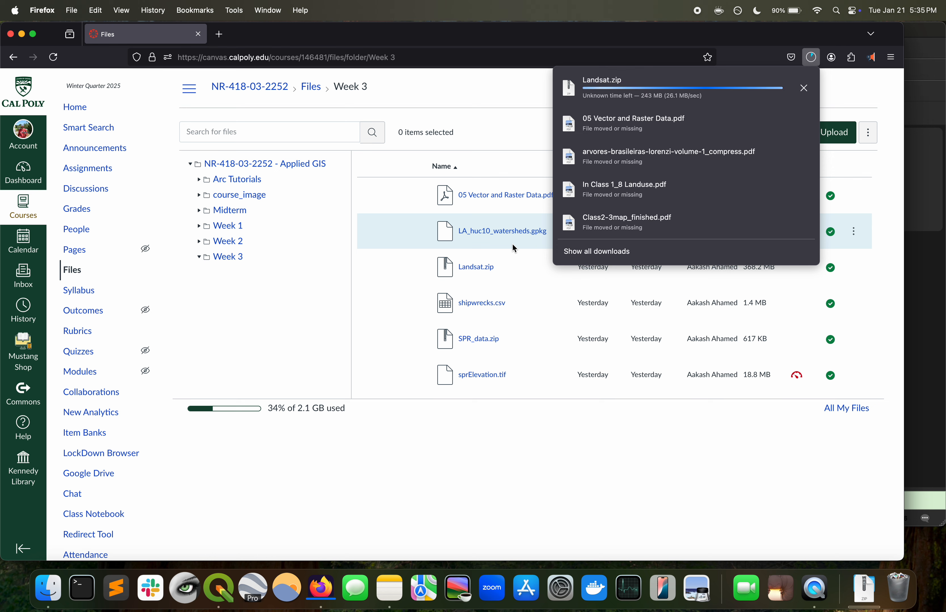
Step: Download LA_huc10_watersheds.gpkg from the Week 3 course files
left_click(511, 243)
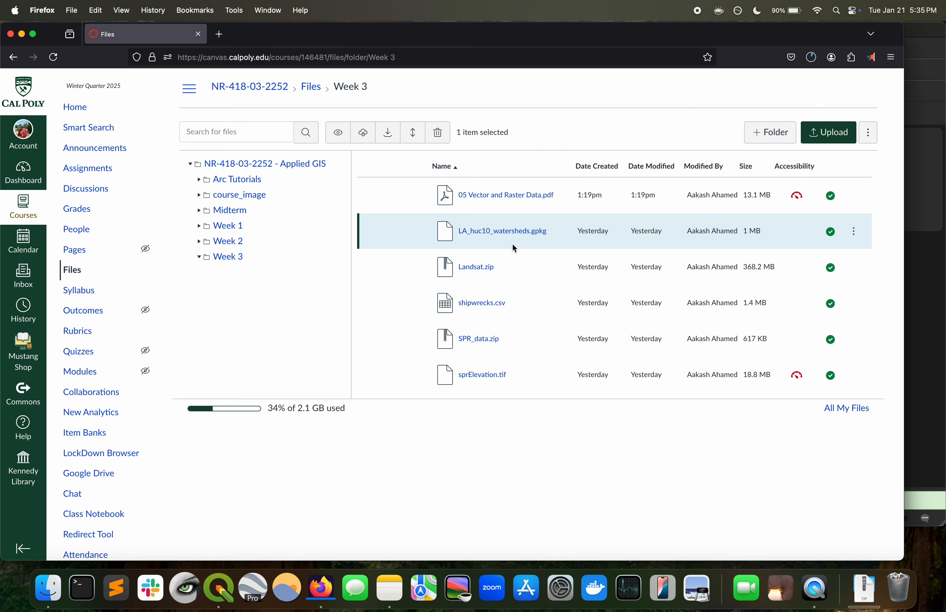
left_click(853, 231)
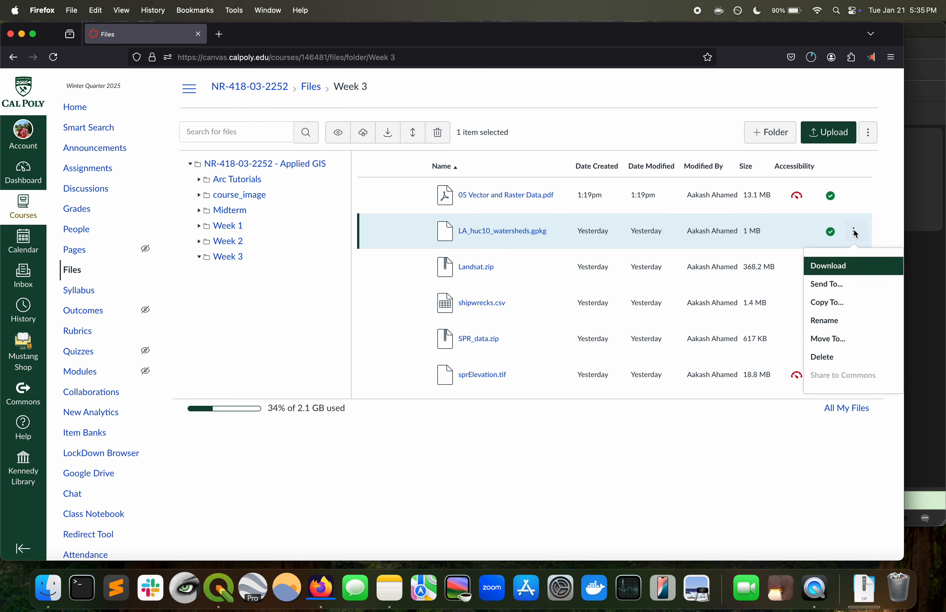
left_click(831, 268)
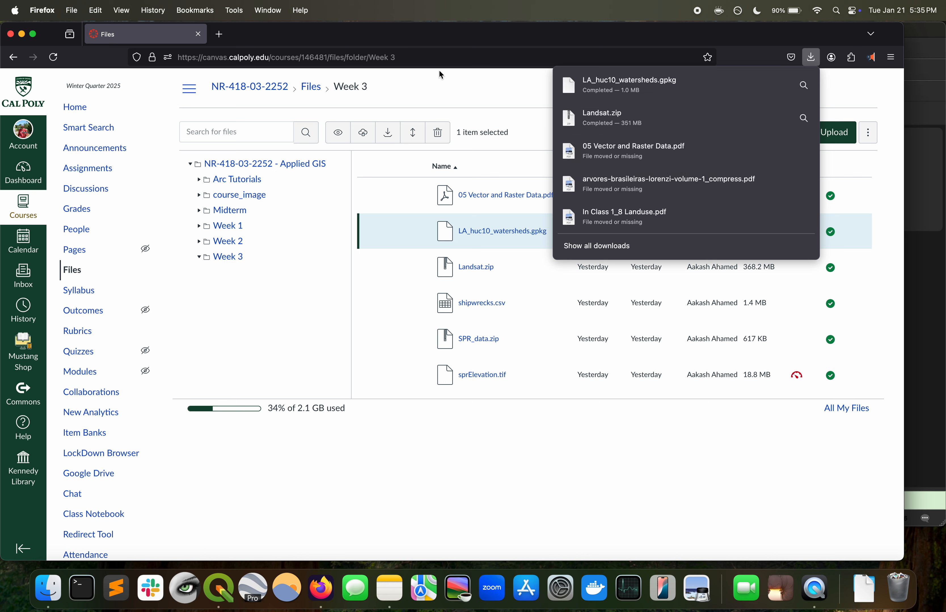
Step: Switch to Finder and extract Landsat.zip in the Downloads folder with Archive Utility
left_click(445, 34)
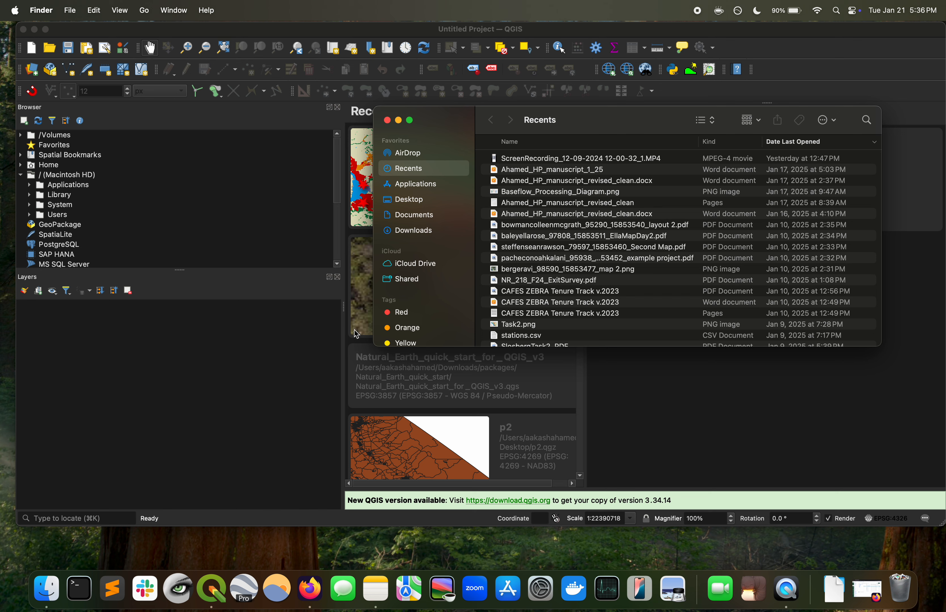
left_click(406, 238)
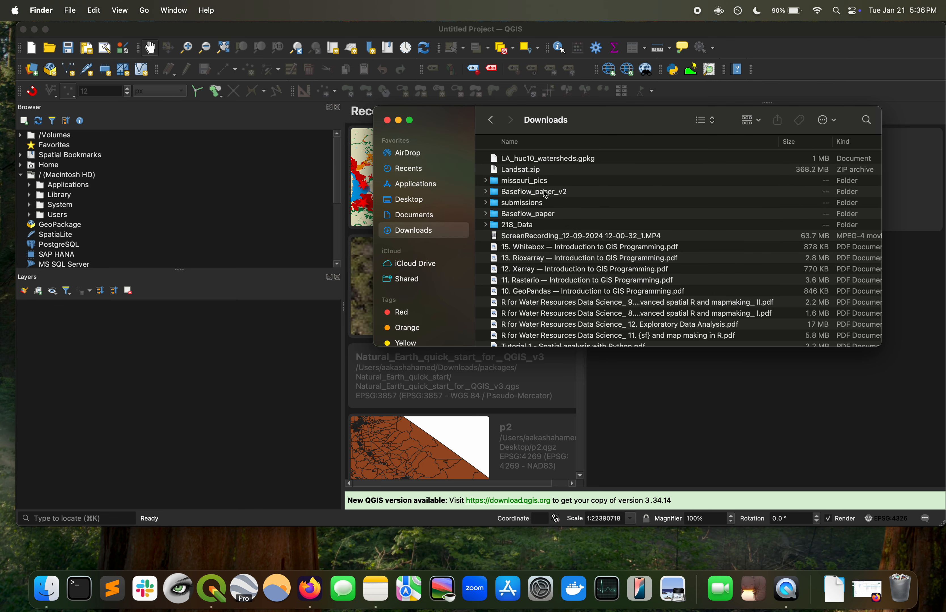
left_click(543, 174)
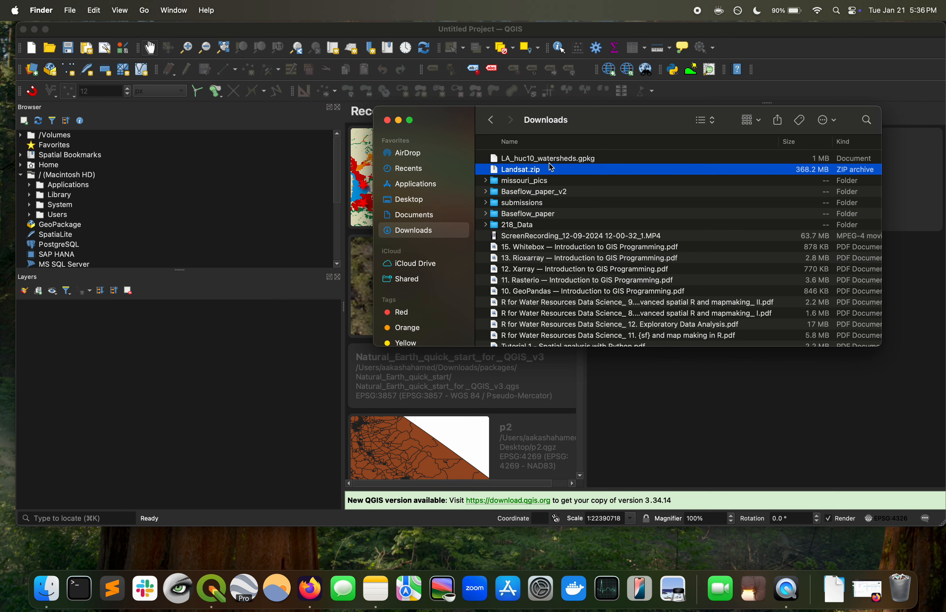
right_click(557, 172)
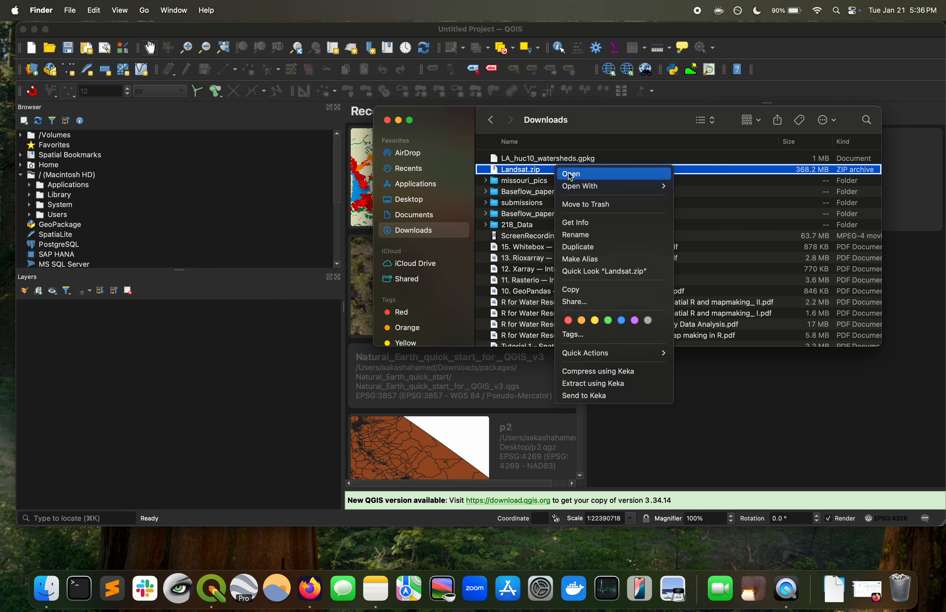
mouse_move(660, 186)
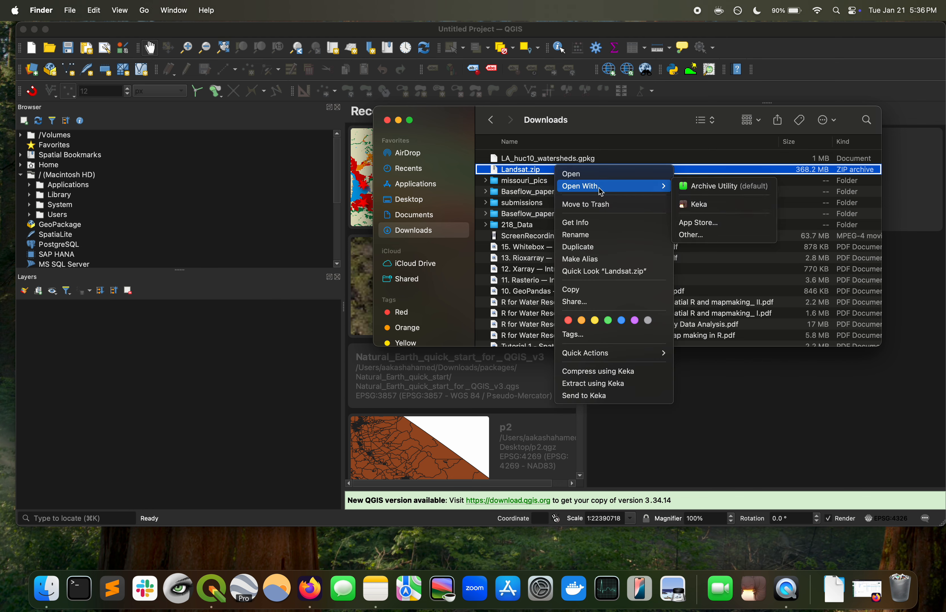
left_click(722, 192)
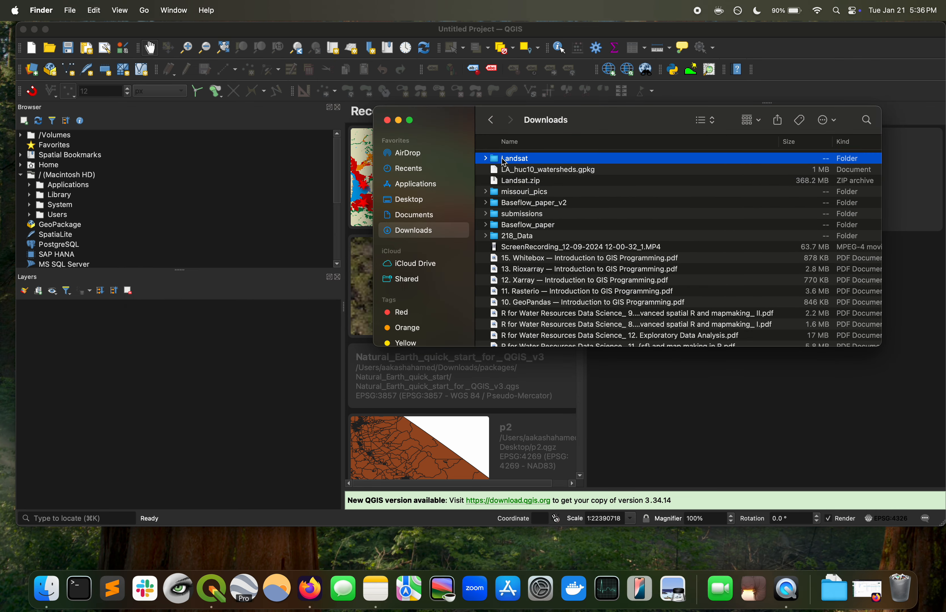
Step: Move the four .aux.xml files in the extracted Landsat folder to the trash and collapse the folder
left_click(486, 159)
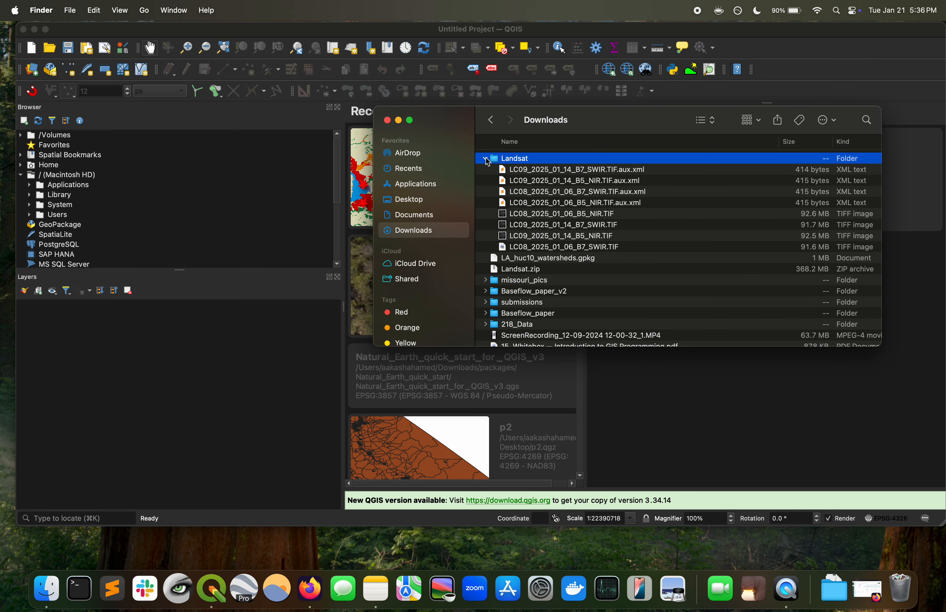
left_click(535, 250)
left_click(551, 170)
left_click(565, 202, "shift")
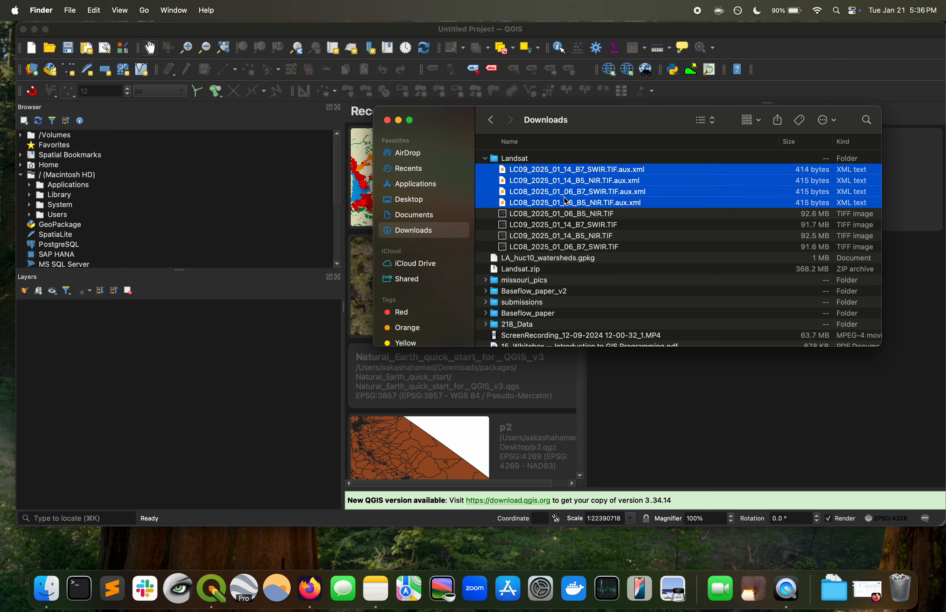
right_click(590, 202)
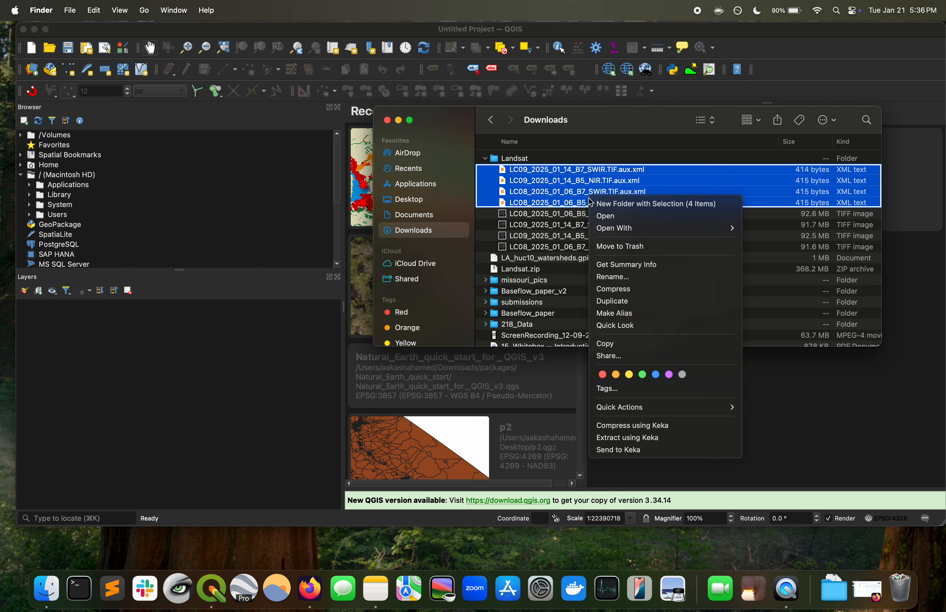
left_click(622, 246)
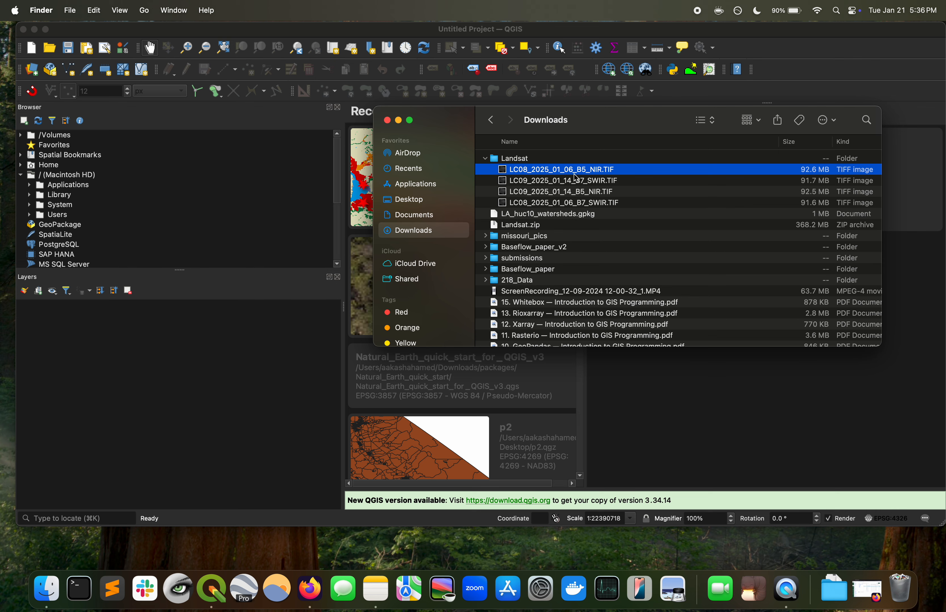
left_click(538, 217)
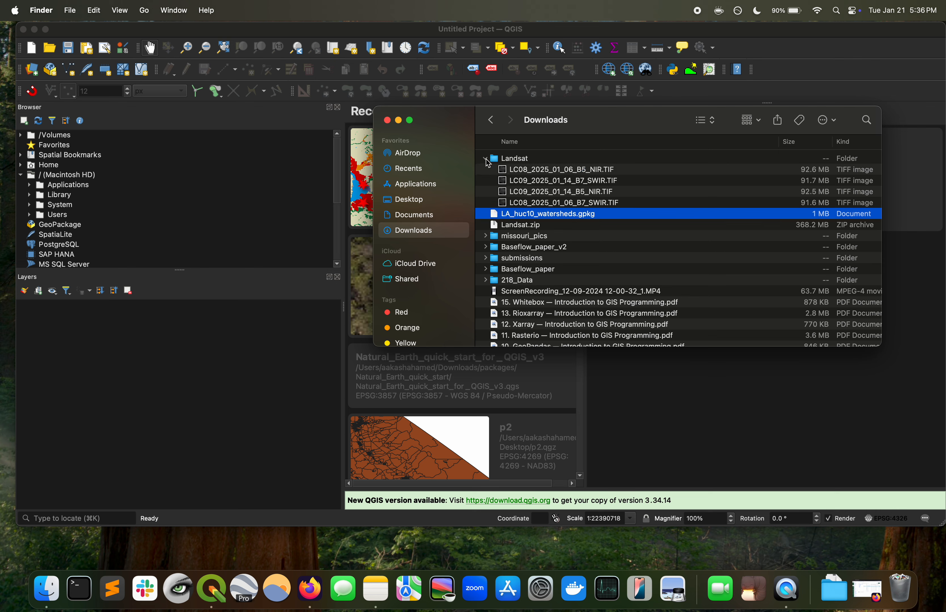
left_click(486, 159)
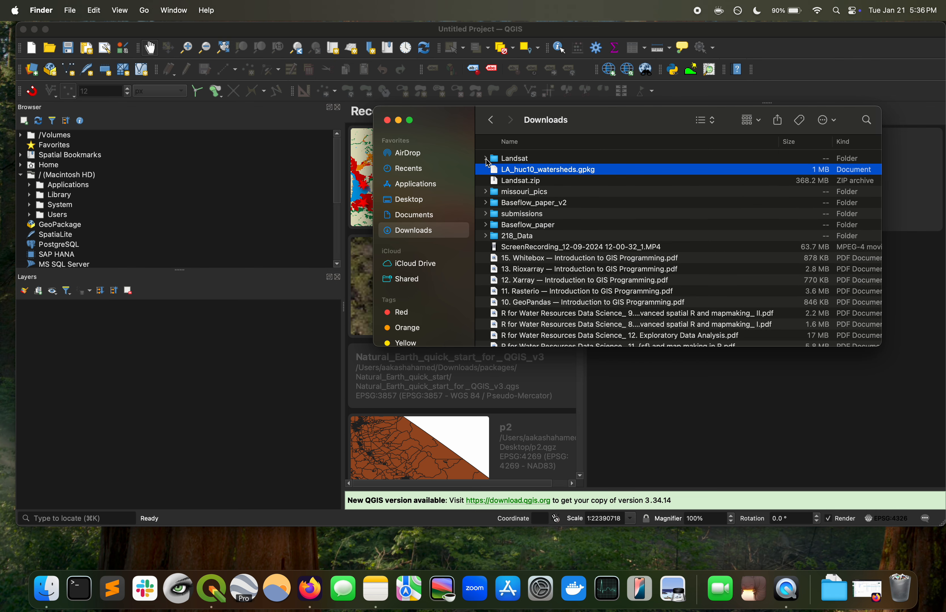
Step: Switch to QGIS, close the Browser and Layers panels, and start a new empty project
left_click(396, 34)
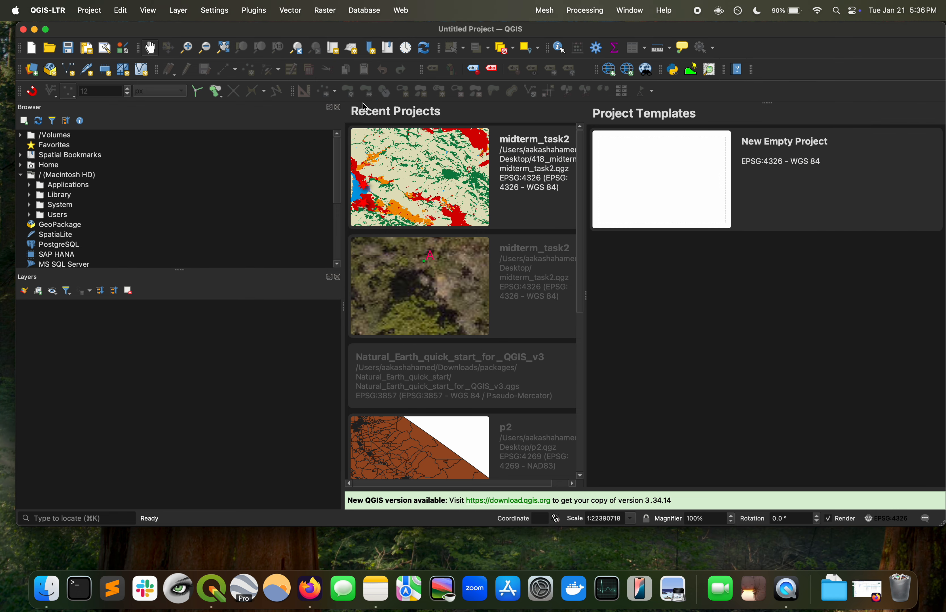
left_click(338, 107)
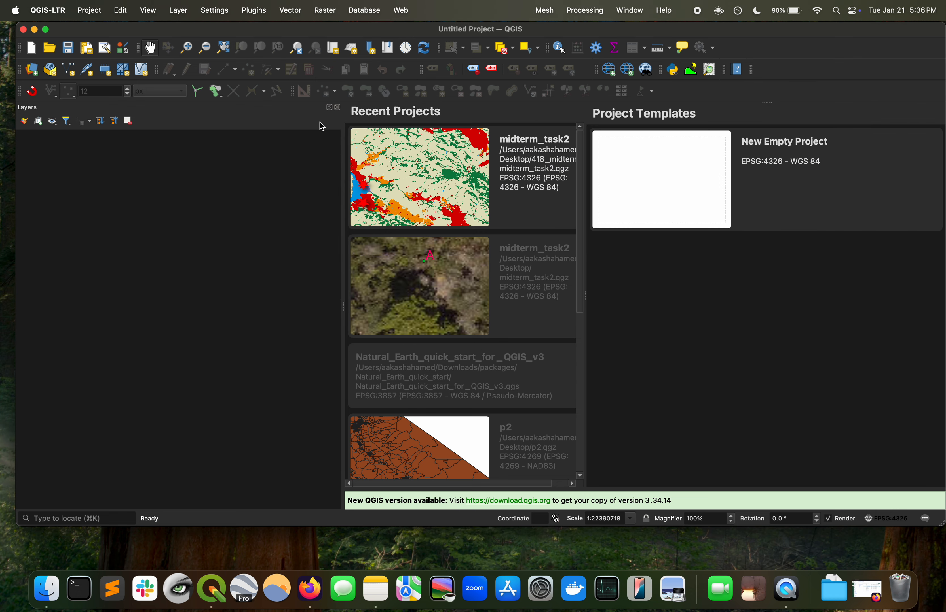
left_click(338, 108)
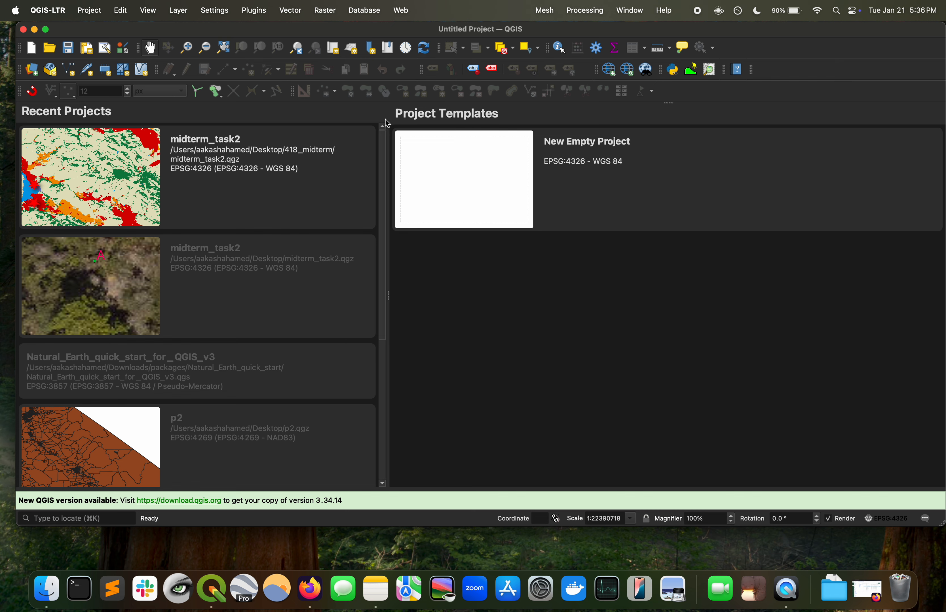
double_click(593, 169)
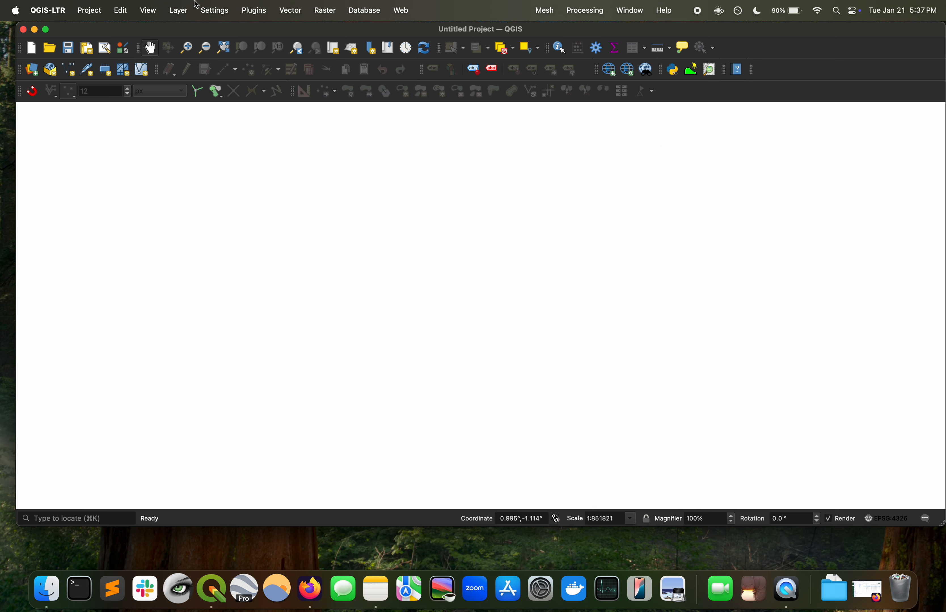
Step: Show the Browser panel again and narrow it to give the map canvas more room
left_click(149, 10)
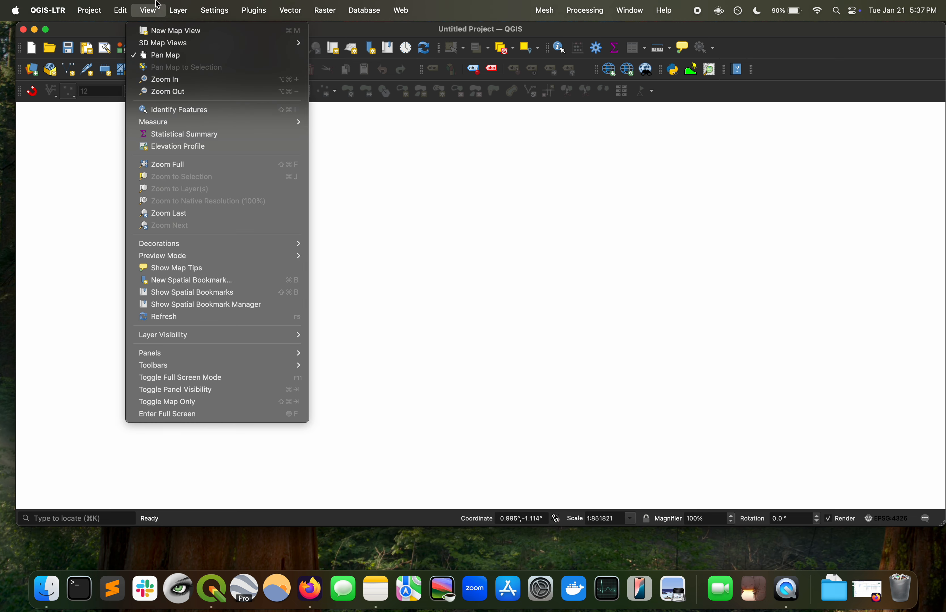
mouse_move(212, 353)
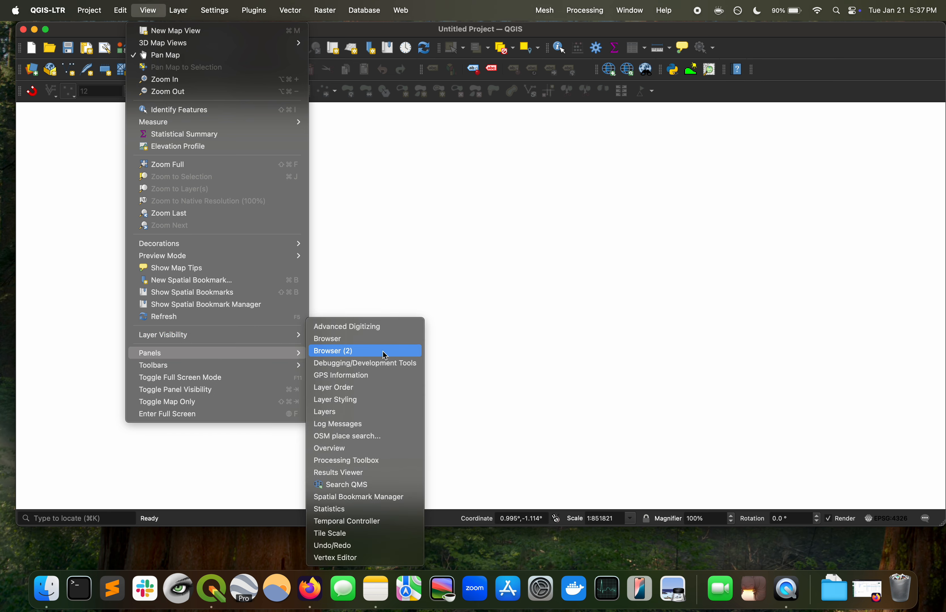
left_click(382, 339)
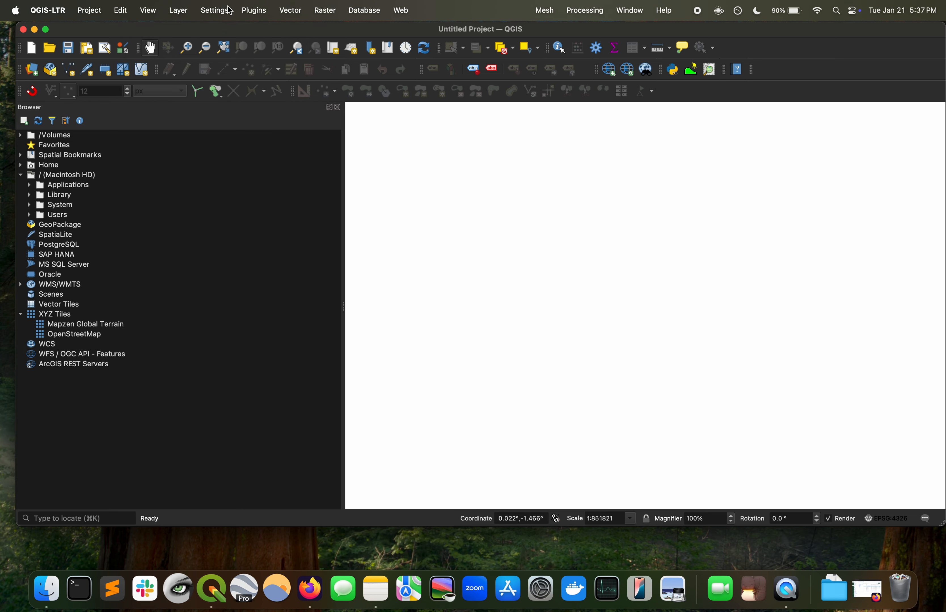
left_click_drag(175, 112, 32, 155)
left_click_drag(344, 205, 211, 205)
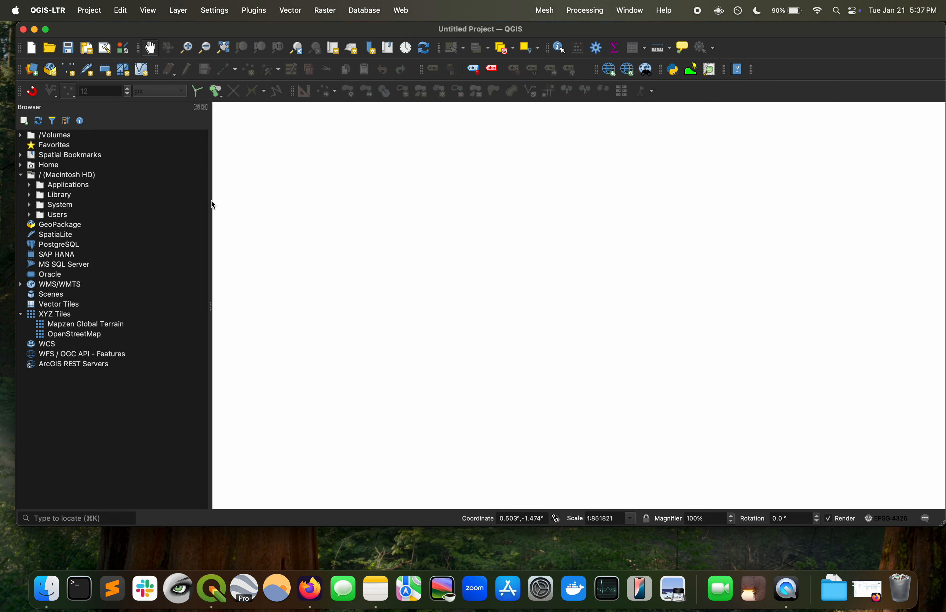
Step: Show the Layers panel again alongside the Browser
left_click(149, 5)
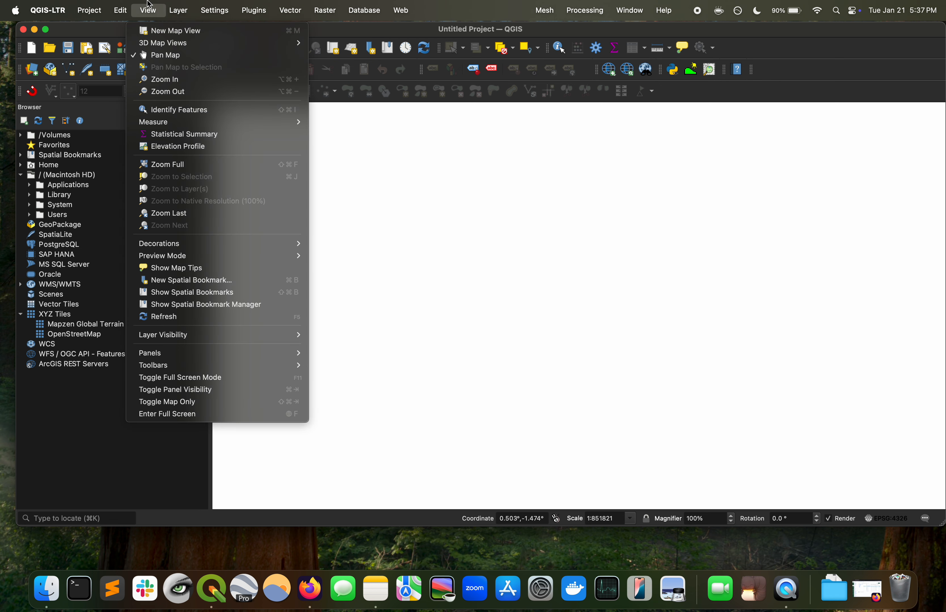
mouse_move(247, 352)
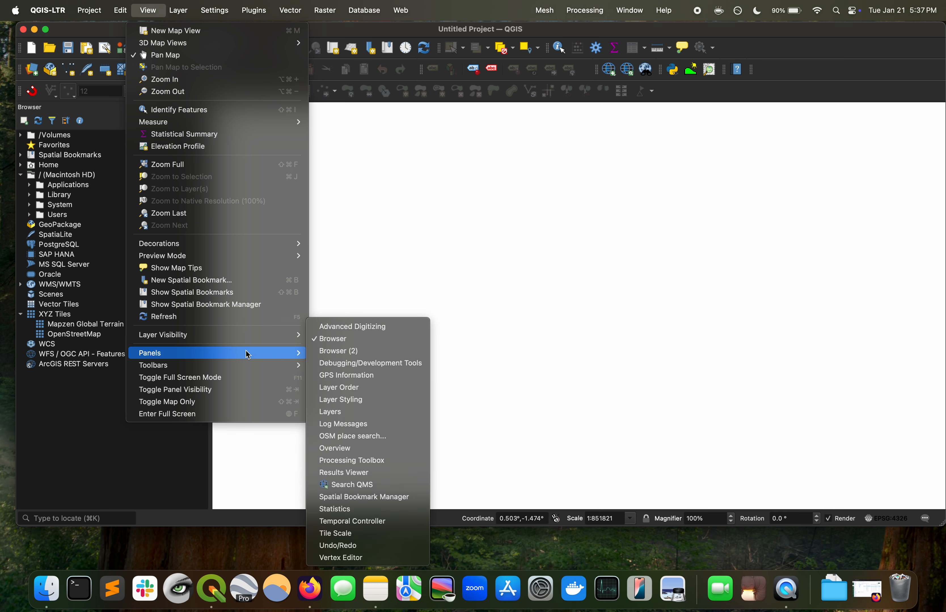
left_click(370, 415)
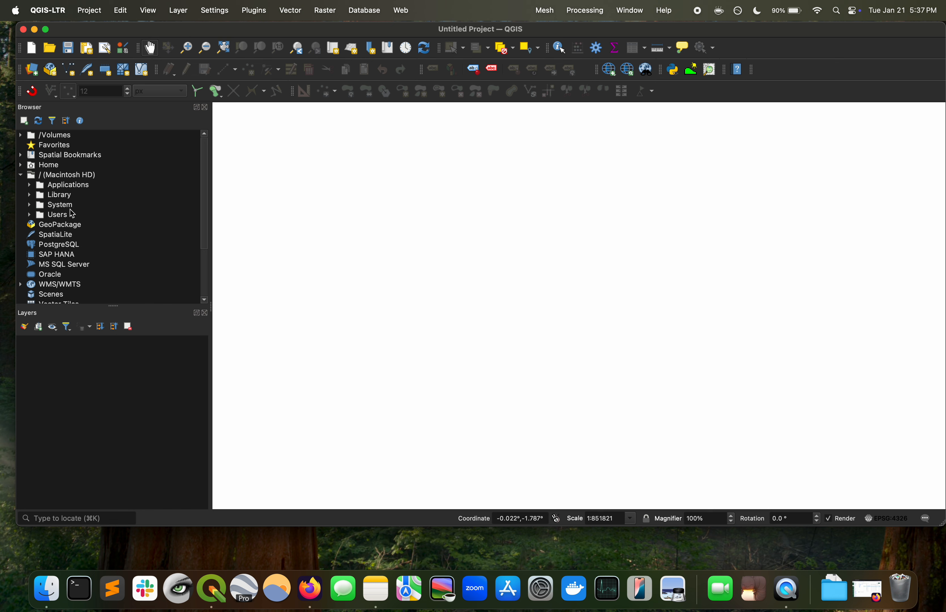
Step: Expand the disk's Users directory down to the home Downloads folder in the Browser and open its Landsat folder
left_click(30, 215)
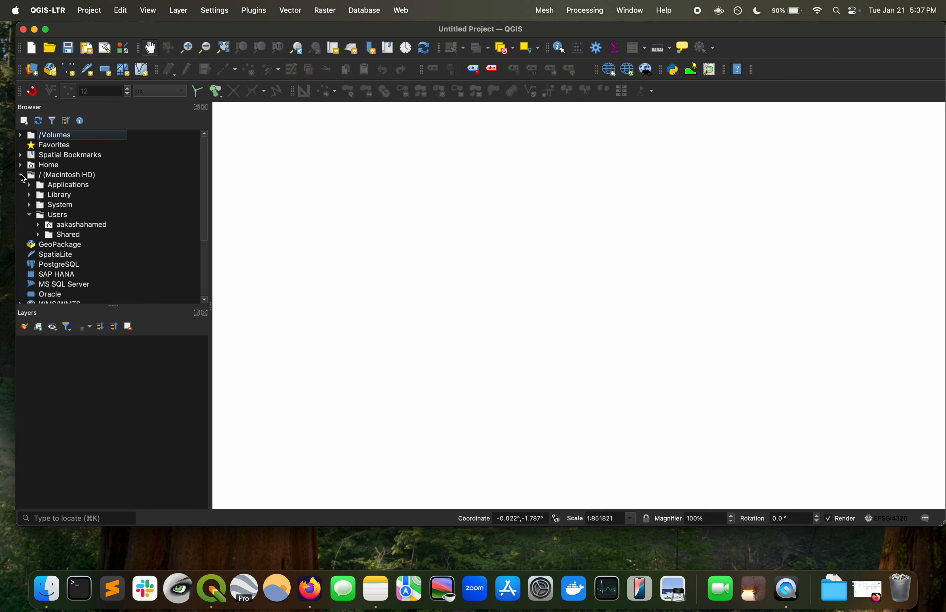
left_click(39, 225)
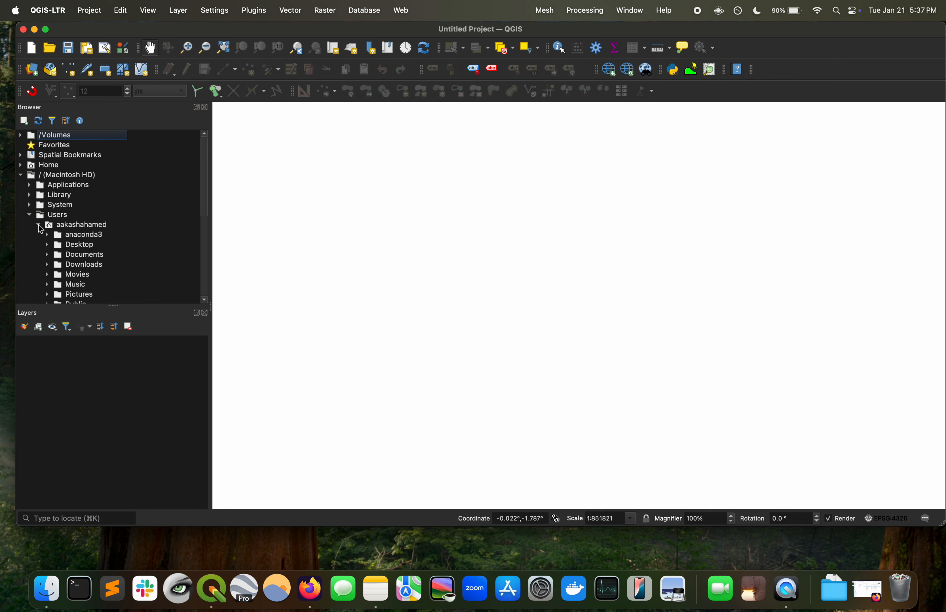
scroll(41, 230, "down", 3)
left_click(47, 235)
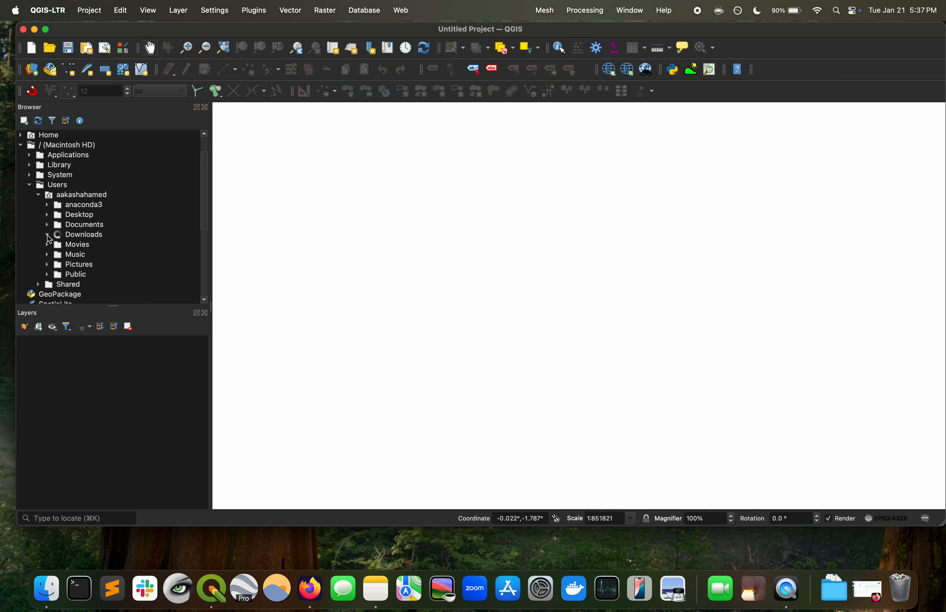
scroll(102, 247, "down", 2)
scroll(102, 246, "down", 15)
scroll(103, 247, "down", 11)
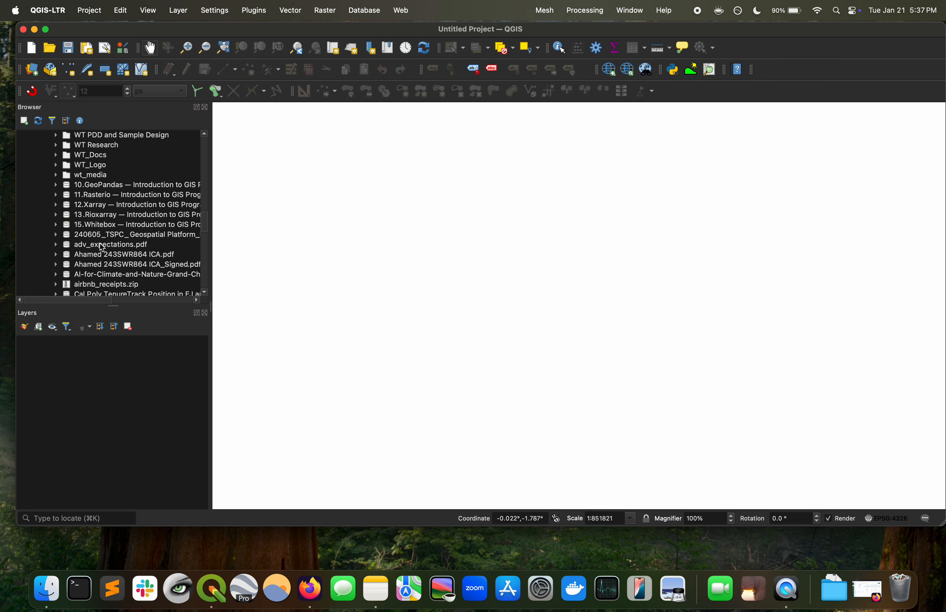
scroll(102, 247, "up", 6)
scroll(103, 247, "up", 20)
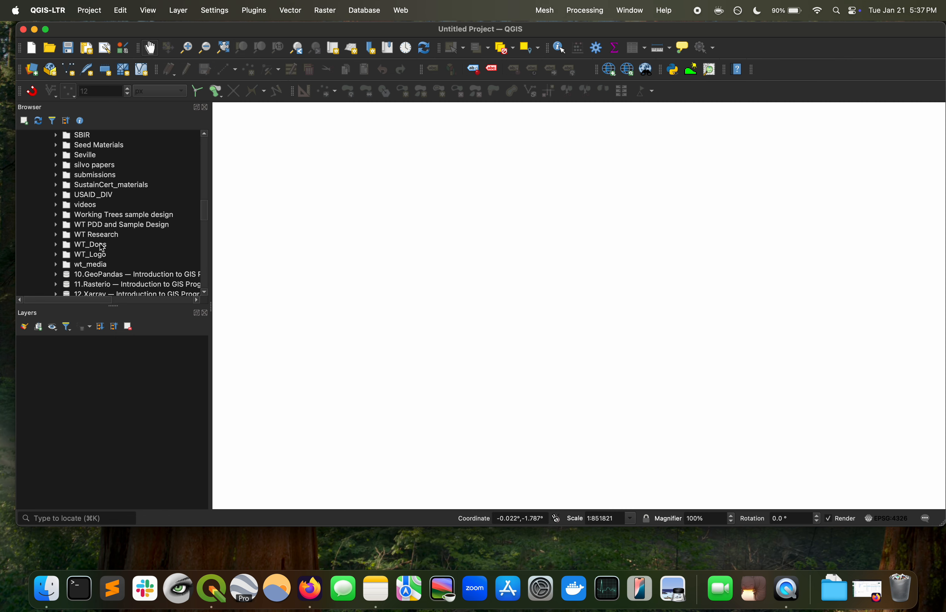
scroll(102, 248, "up", 4)
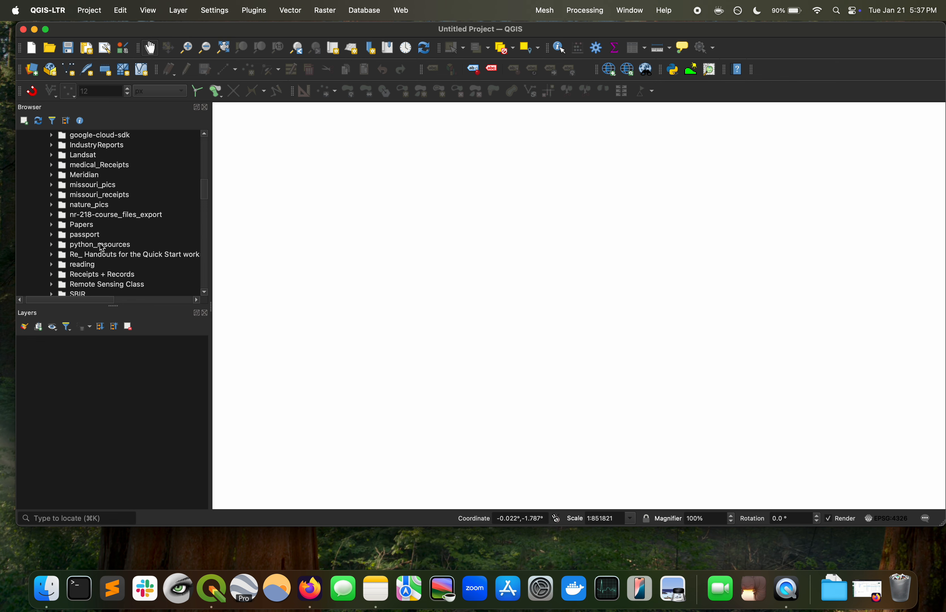
left_click(52, 165)
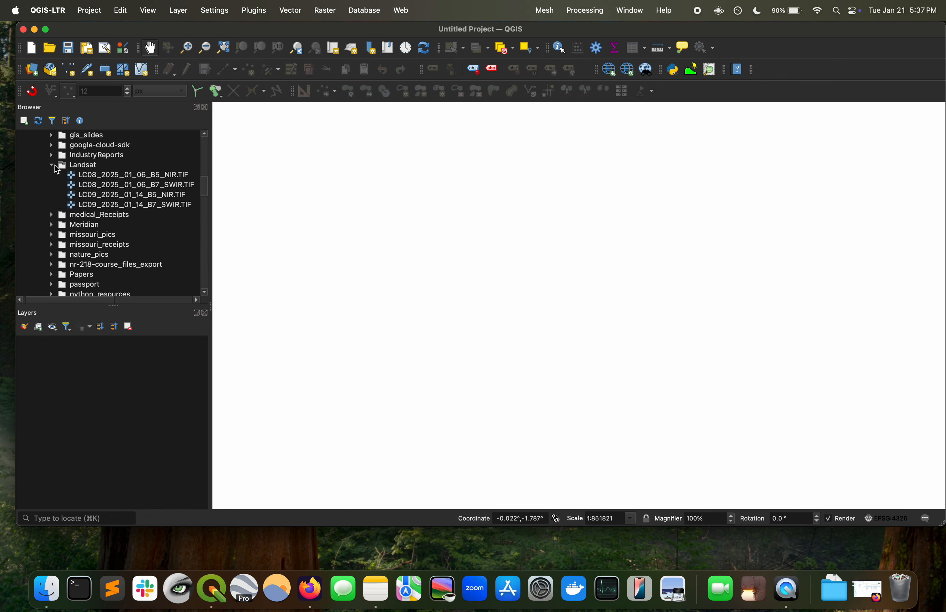
Step: Add the four Landsat TIF files, the B5 NIR and B7 SWIR bands for both January dates, to the project as layers
left_click(127, 178)
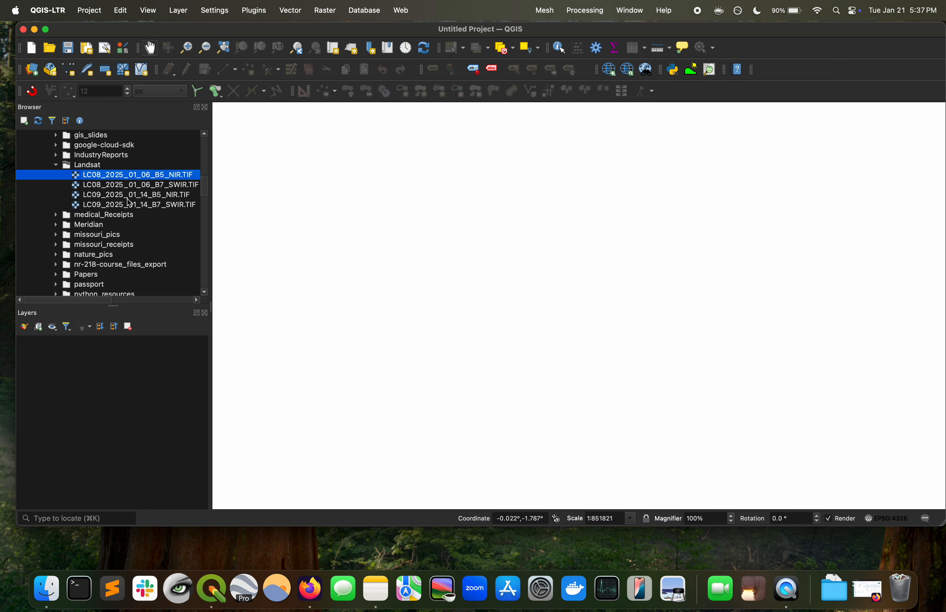
left_click(127, 207, "shift")
left_click_drag(126, 208, 103, 422)
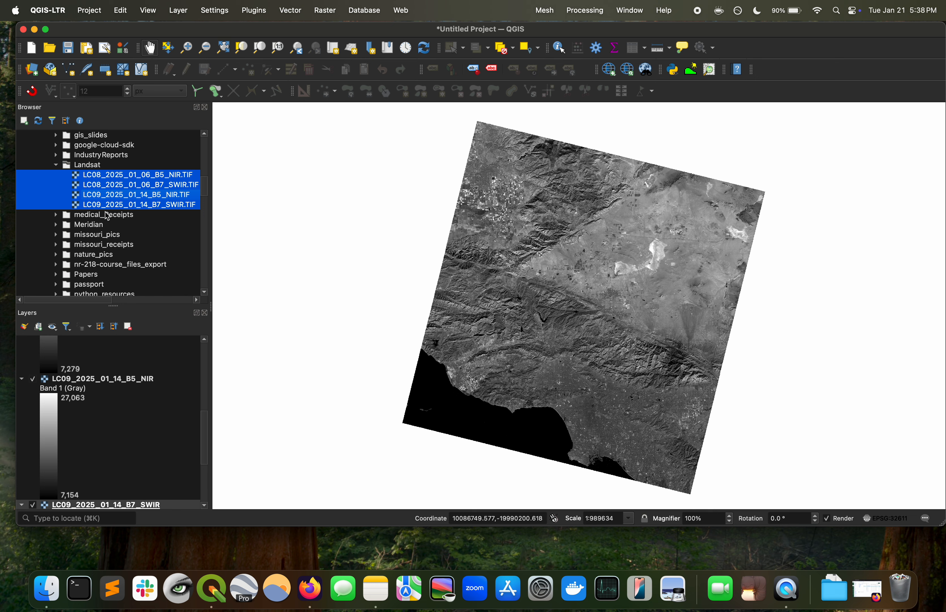
Step: Add LA_huc10_watersheds.gpkg from Downloads to the project, accepting the NAD83 to WGS 84 (1) + UTM zone 11N transformation
scroll(111, 276, "down", 10)
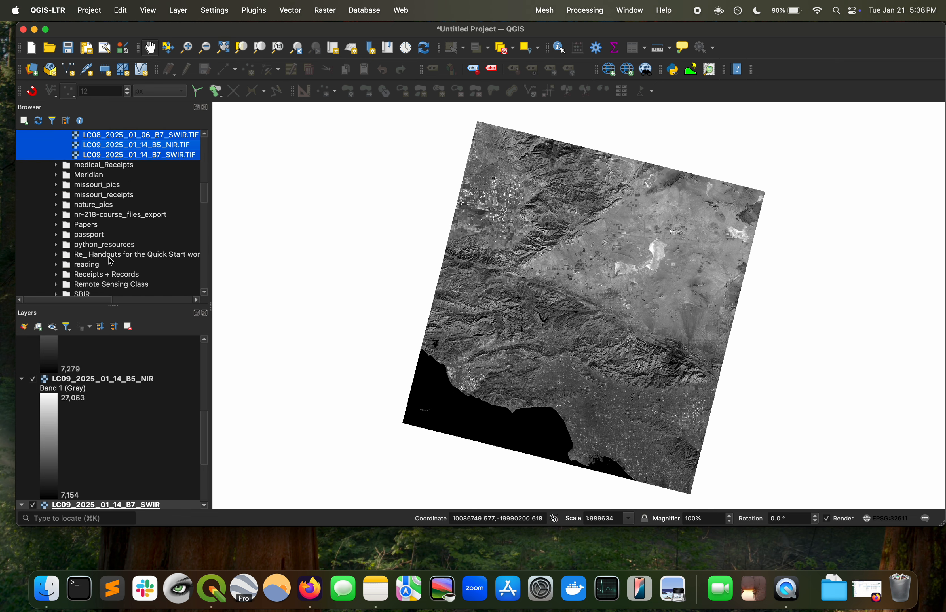
scroll(111, 261, "down", 10)
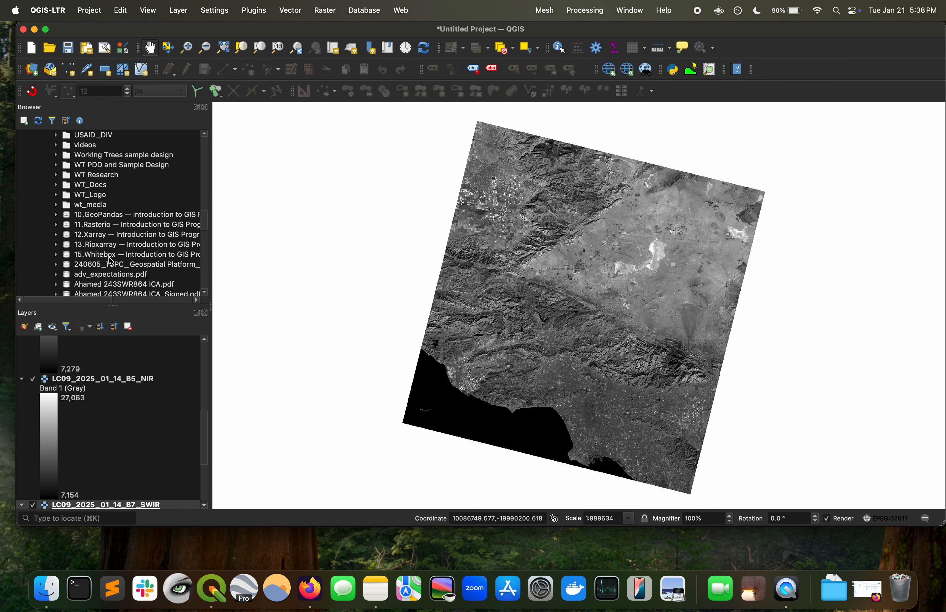
scroll(111, 261, "down", 5)
scroll(111, 261, "up", 4)
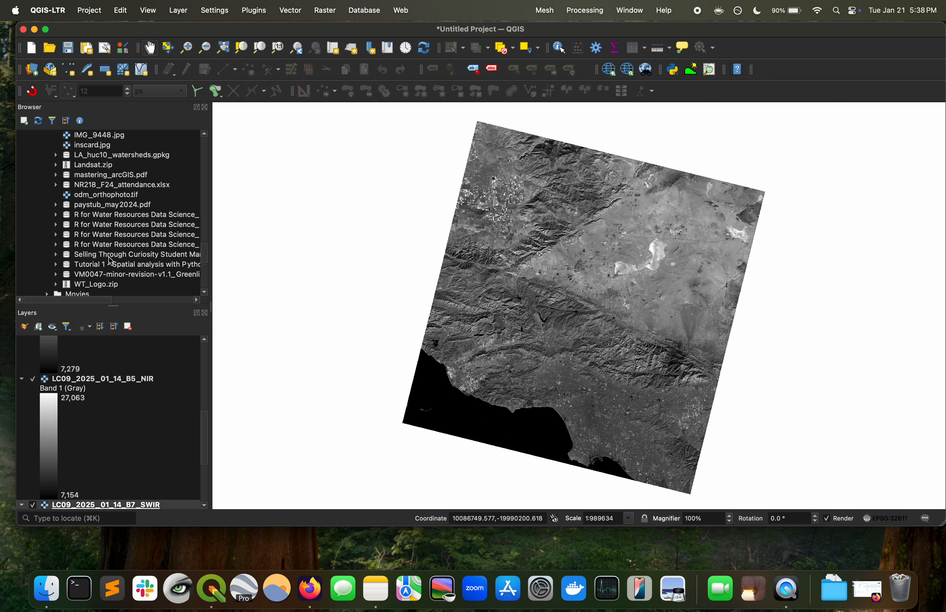
left_click(110, 215)
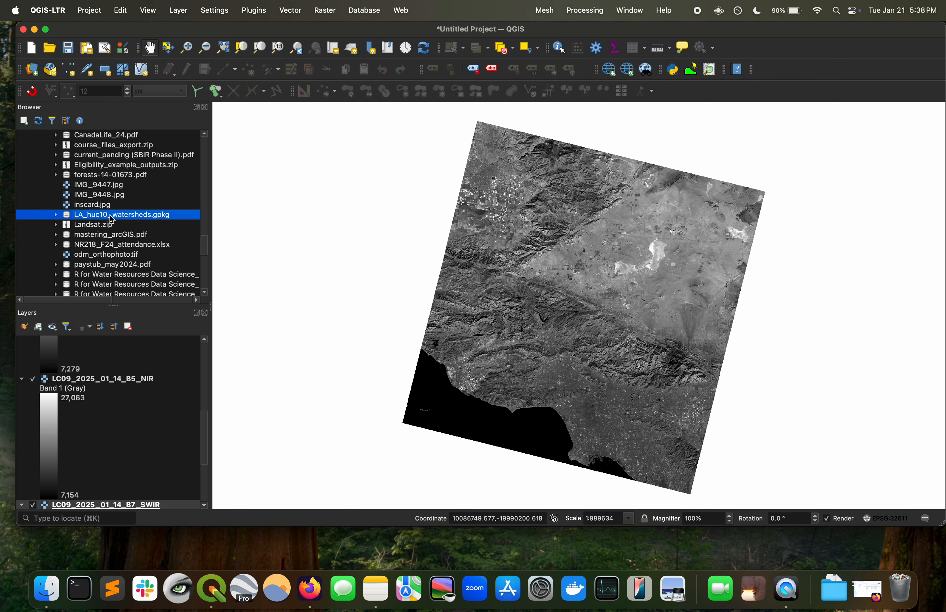
left_click_drag(113, 219, 105, 366)
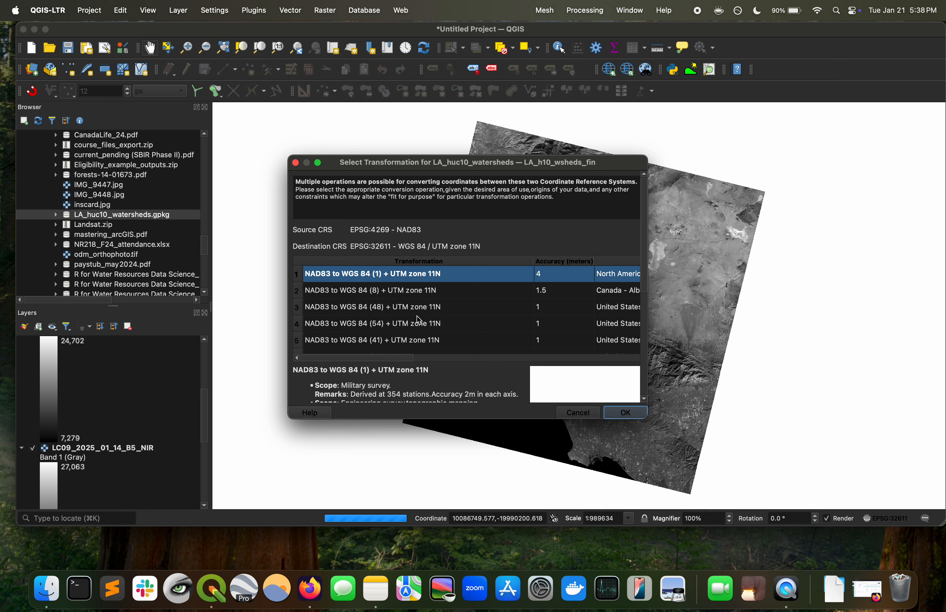
mouse_move(419, 320)
left_click(624, 414)
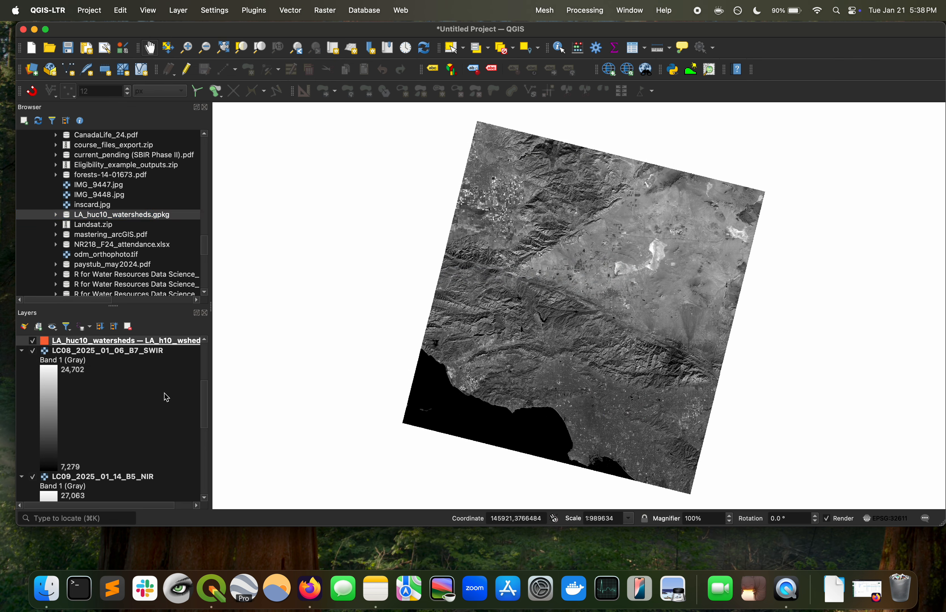
Step: Collapse the legends of the four Landsat layers and move the watersheds layer to the top of the layer order
scroll(167, 398, "up", 5)
left_click_drag(115, 526, 115, 568)
scroll(59, 413, "up", 2)
left_click(19, 363)
left_click(19, 384)
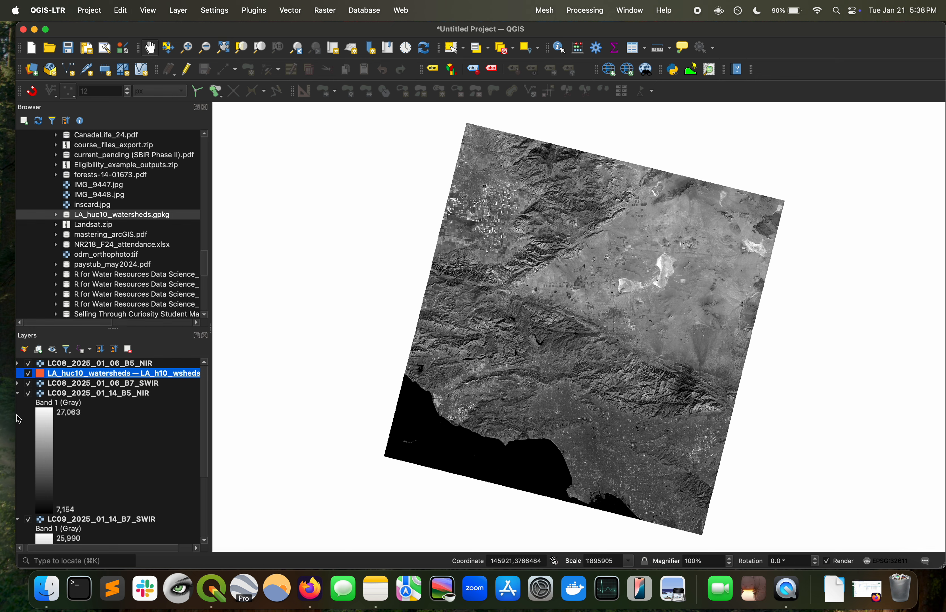
left_click(18, 394)
left_click(19, 404)
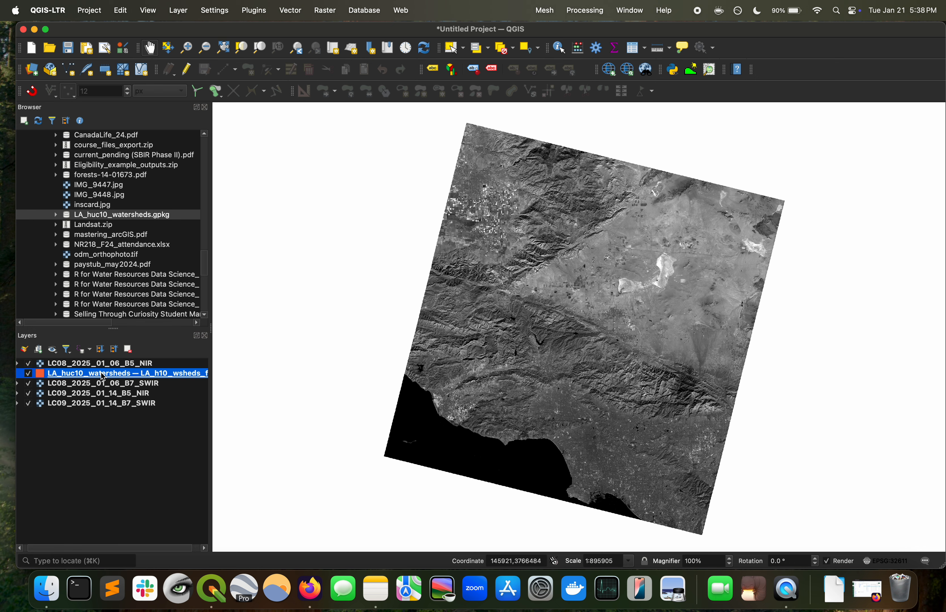
left_click_drag(103, 376, 81, 362)
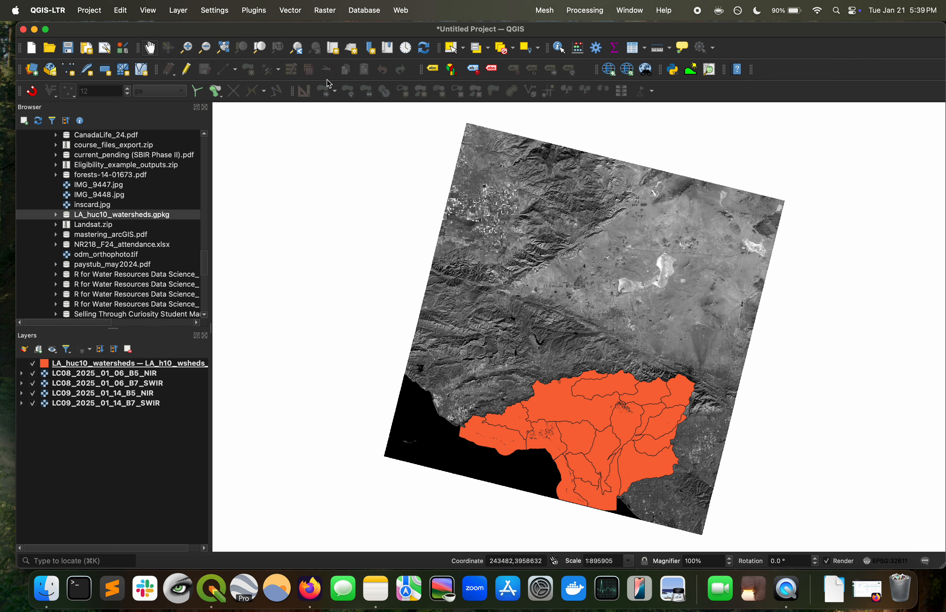
Step: Find the QuickMapServices plugin among all plugins, reinstall it, and close the plugin manager
left_click(253, 5)
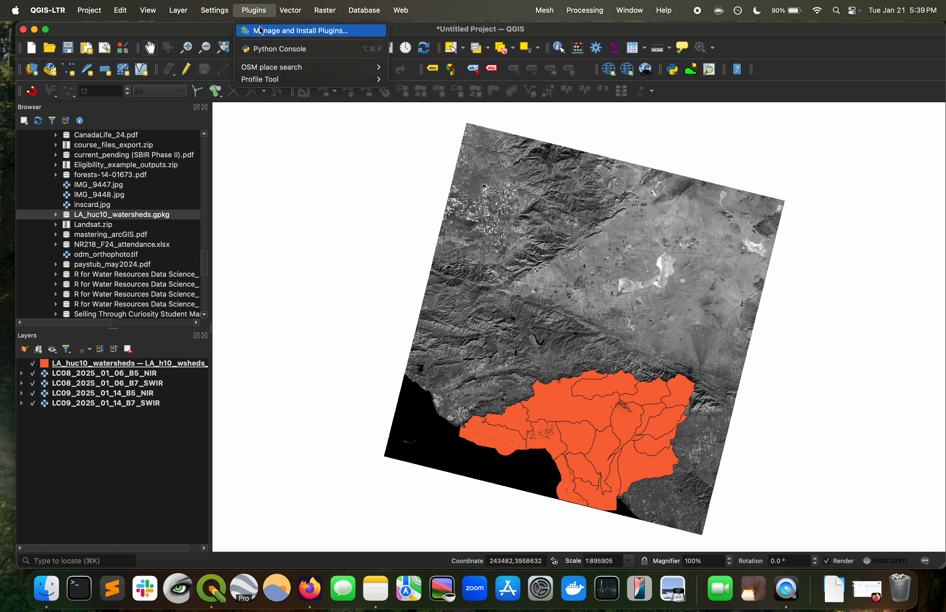
left_click(261, 36)
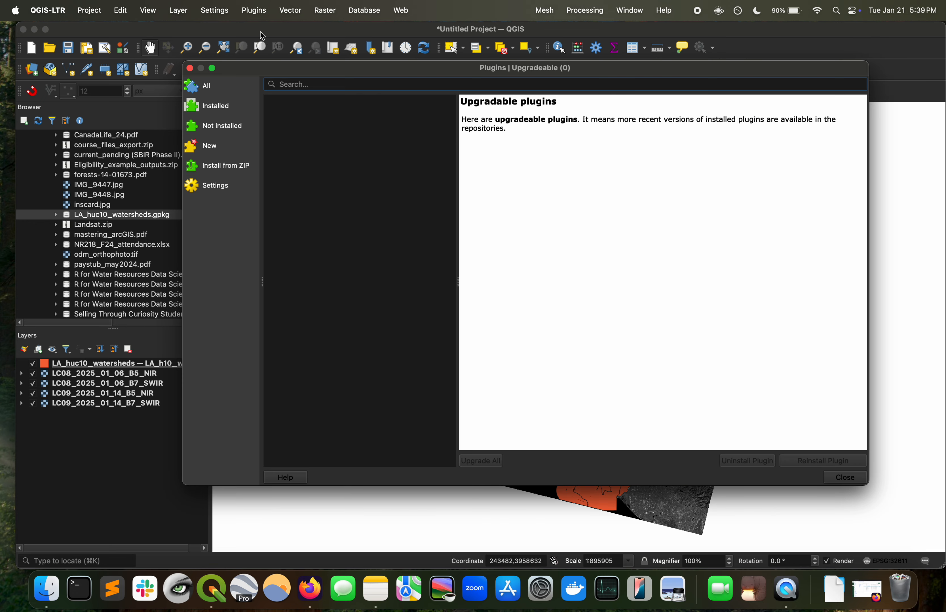
type("quickmapservices")
left_click(222, 86)
left_click(326, 115)
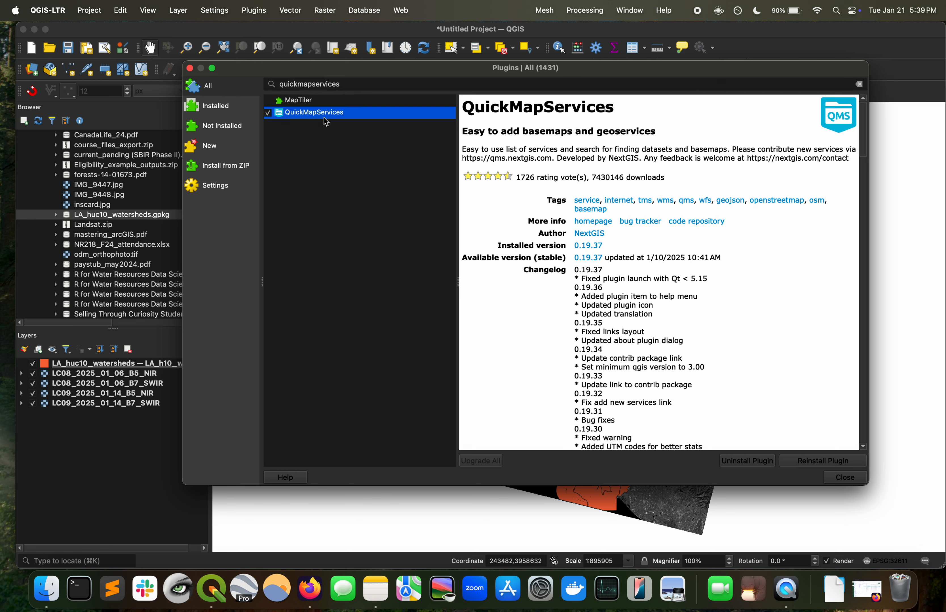
left_click(808, 463)
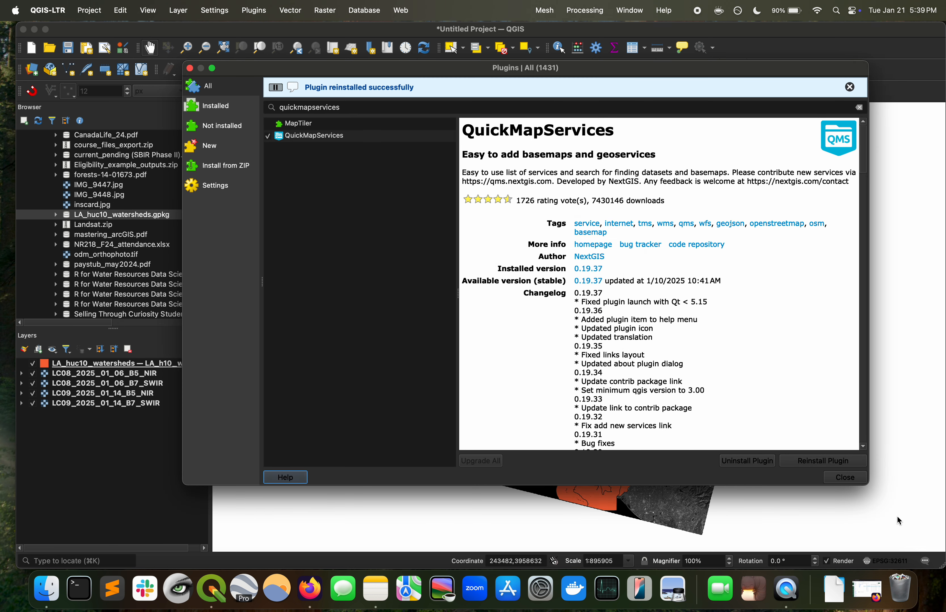
left_click(846, 478)
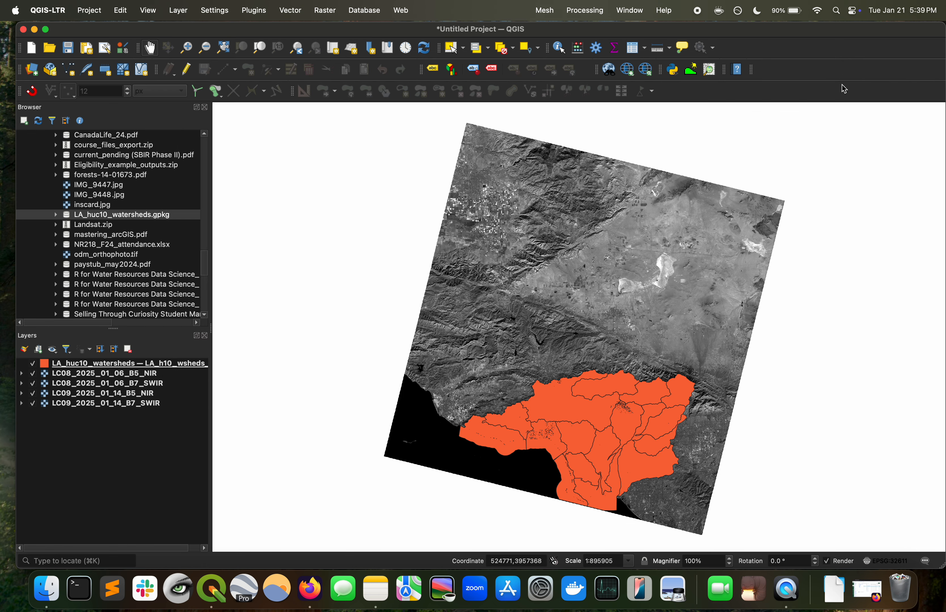
Step: Search QuickMapServices for "satellite", add the ESRI Satellite (ArcGIS/World_Imagery) basemap, and hide the watersheds layer
left_click(647, 74)
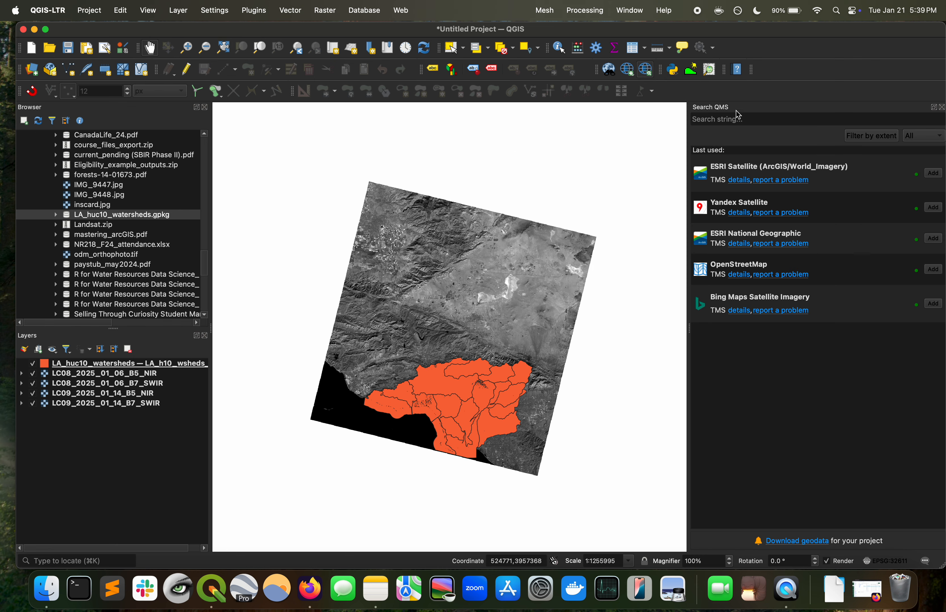
type("satellite")
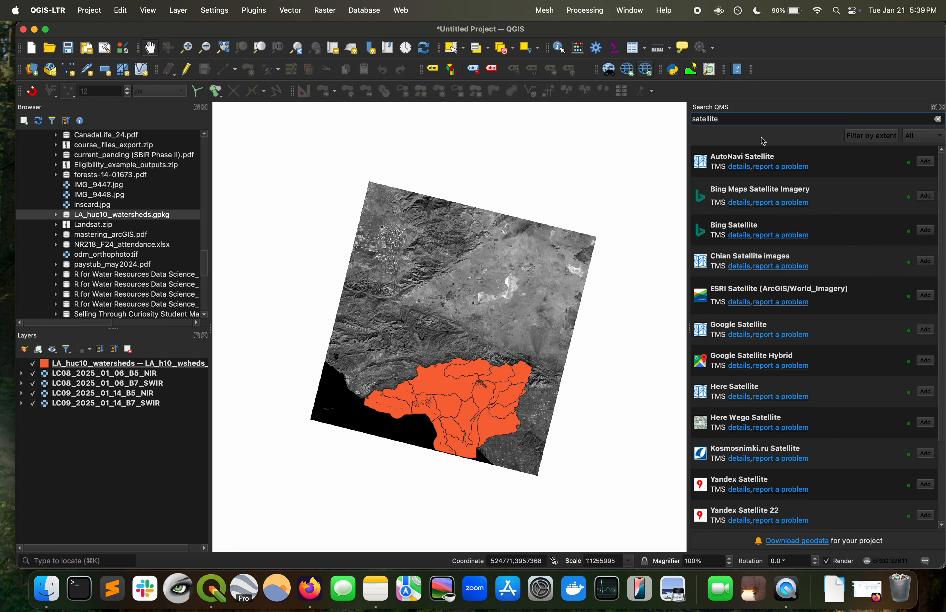
left_click(923, 302)
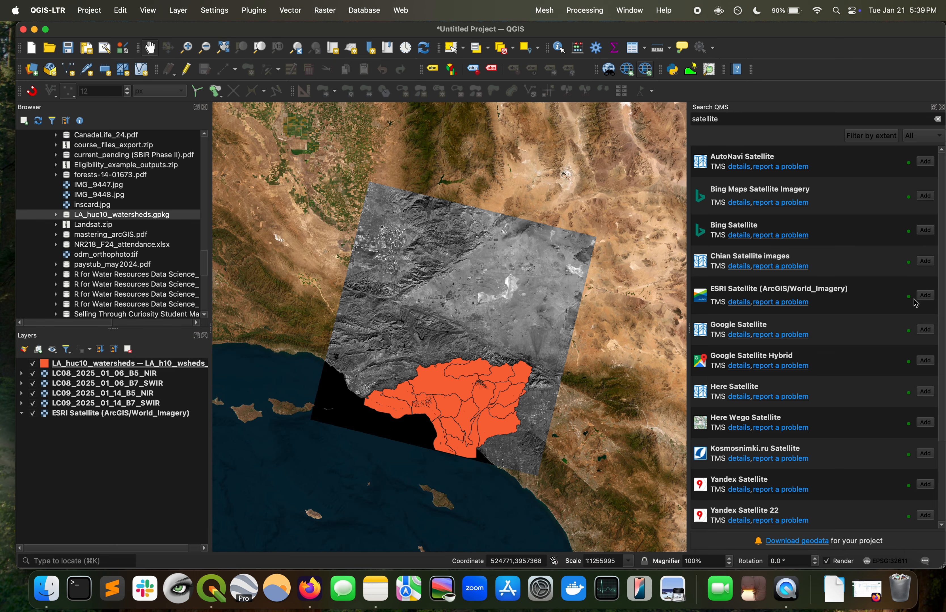
left_click(941, 107)
scroll(756, 416, "up", 1)
left_click(33, 363)
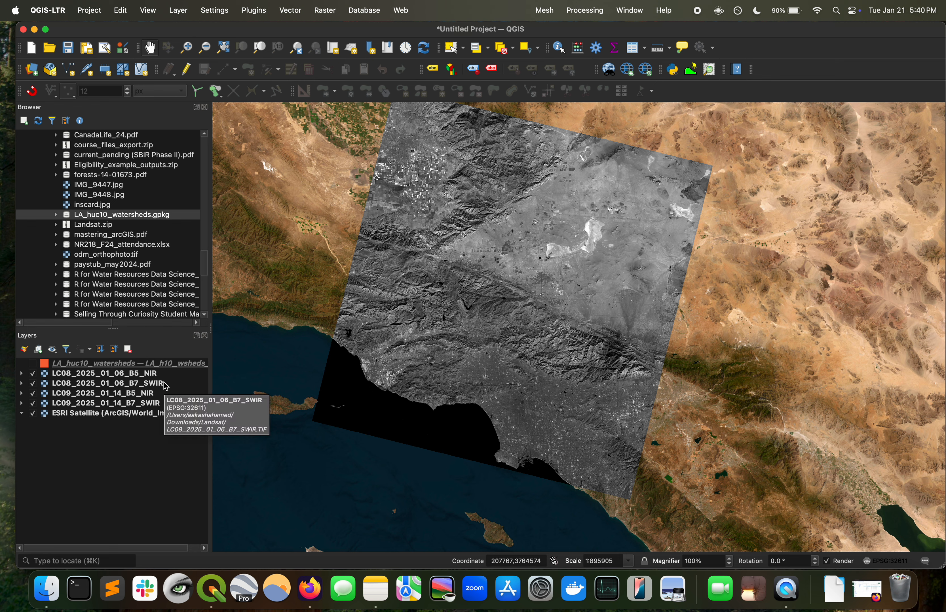
Step: Switch to Firefox, search for "normalized burn ratio", and highlight the NIR and SWIR formula on the USGS Landsat page
left_click(312, 598)
key("super+t")
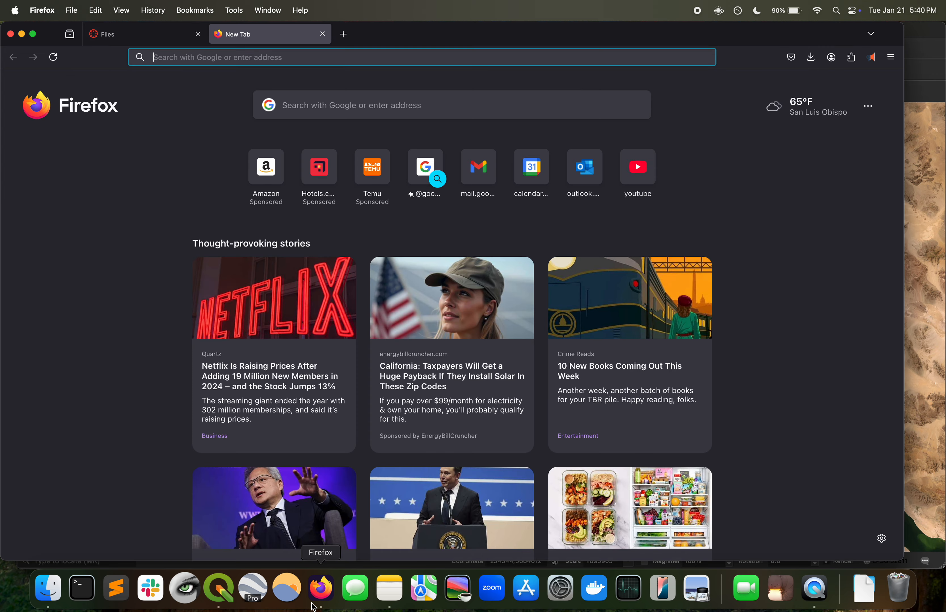
type("normalized")
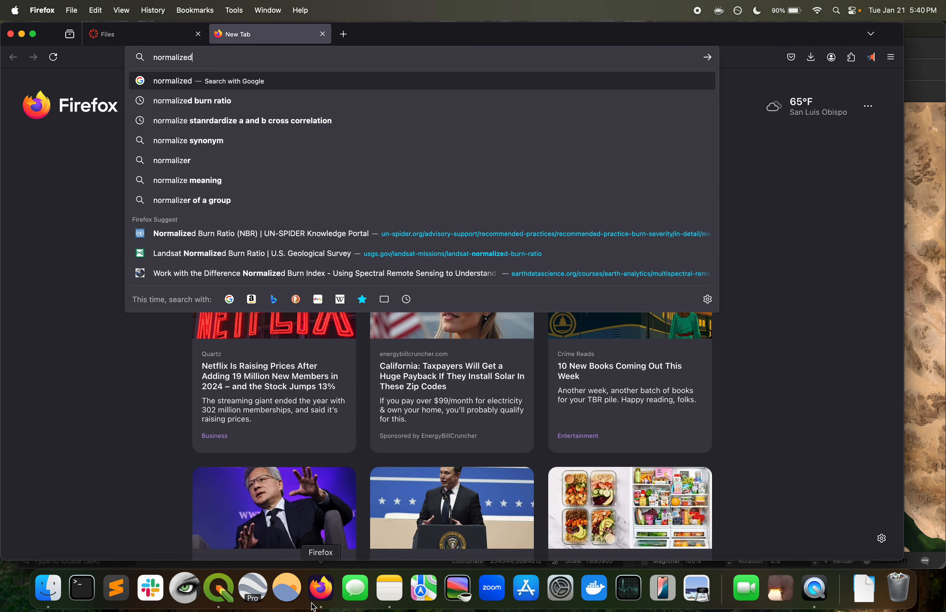
type(" burn ratio")
key("Return")
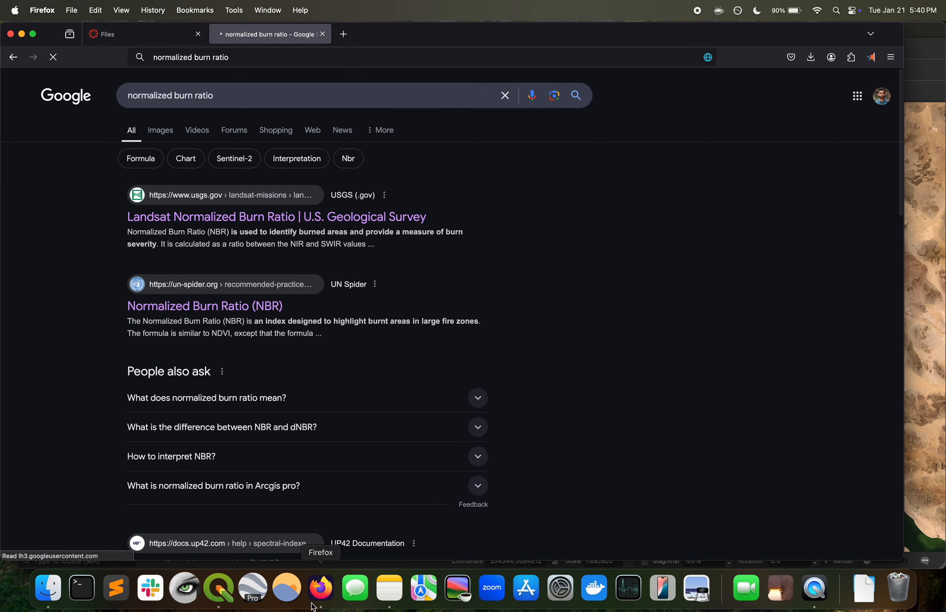
left_click(276, 217)
scroll(407, 191, "down", 10)
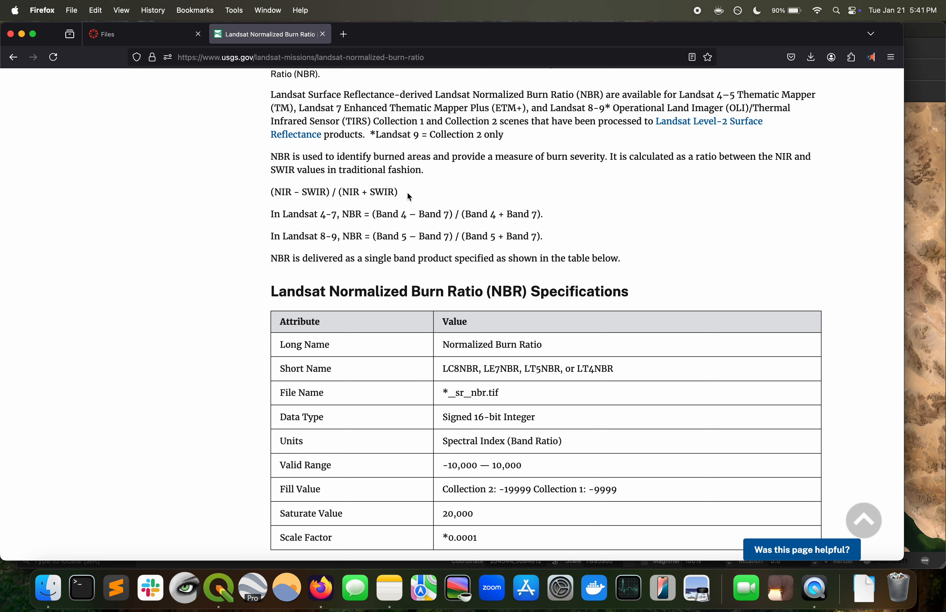
left_click_drag(417, 192, 274, 198)
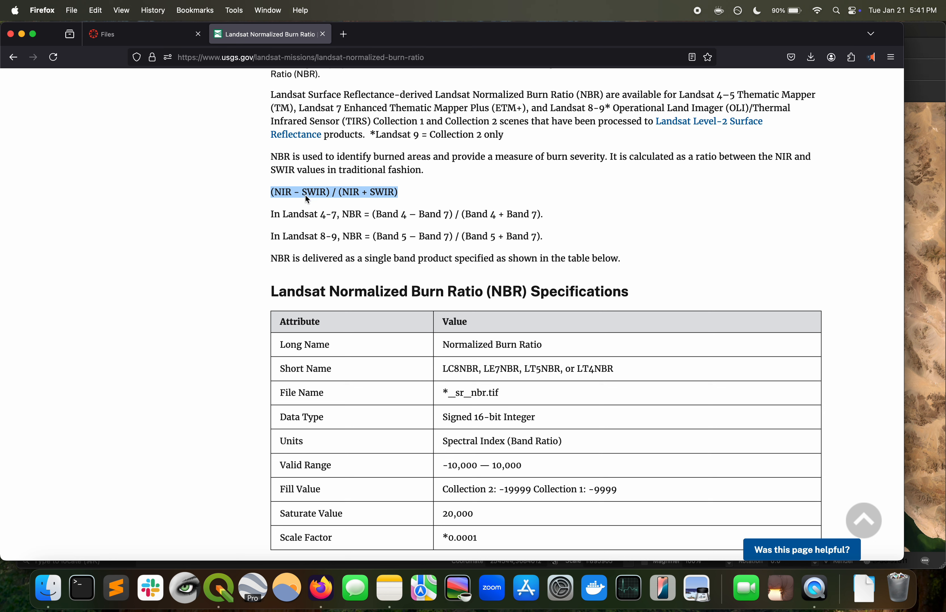
Step: Switch to QGIS and start a Raster Calculator expression with the numerator ("LC08_2025_01_06_B5_NIR@1" - "LC08_2025_01_06_B7_SWIR@1")
left_click(218, 589)
left_click(325, 11)
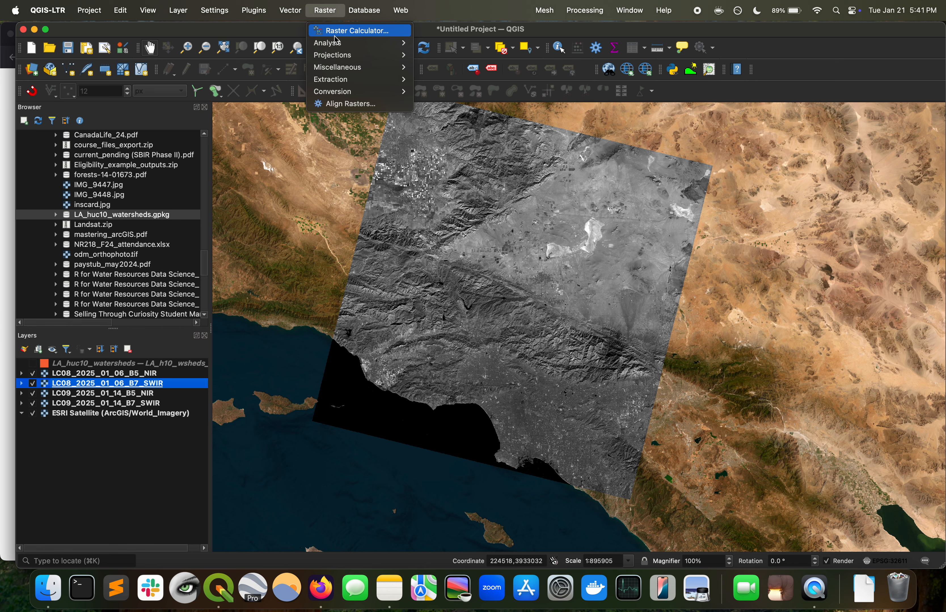
left_click(329, 17)
left_click(329, 19)
left_click(332, 31)
double_click(350, 65)
left_click(425, 395)
type("-")
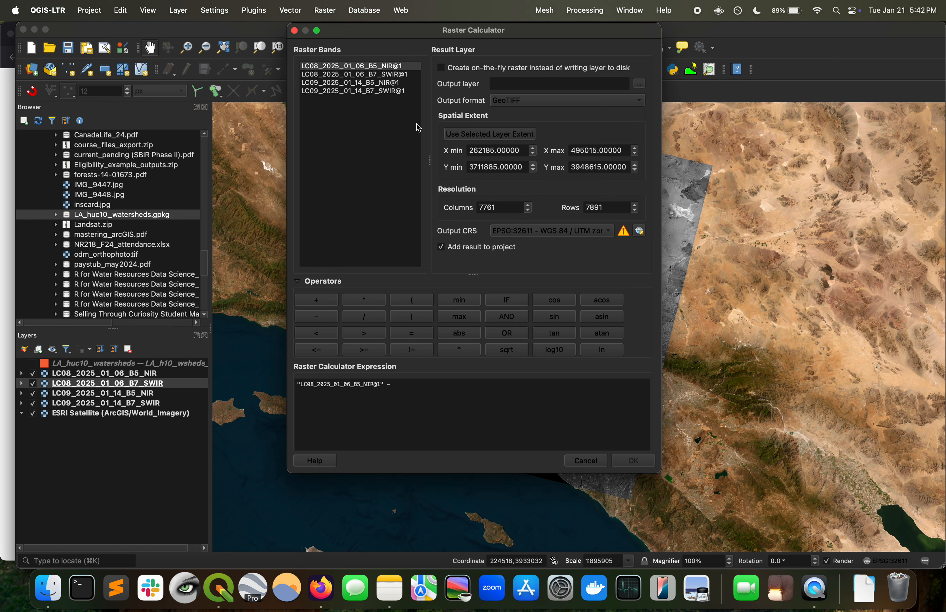
double_click(396, 75)
left_click(570, 394)
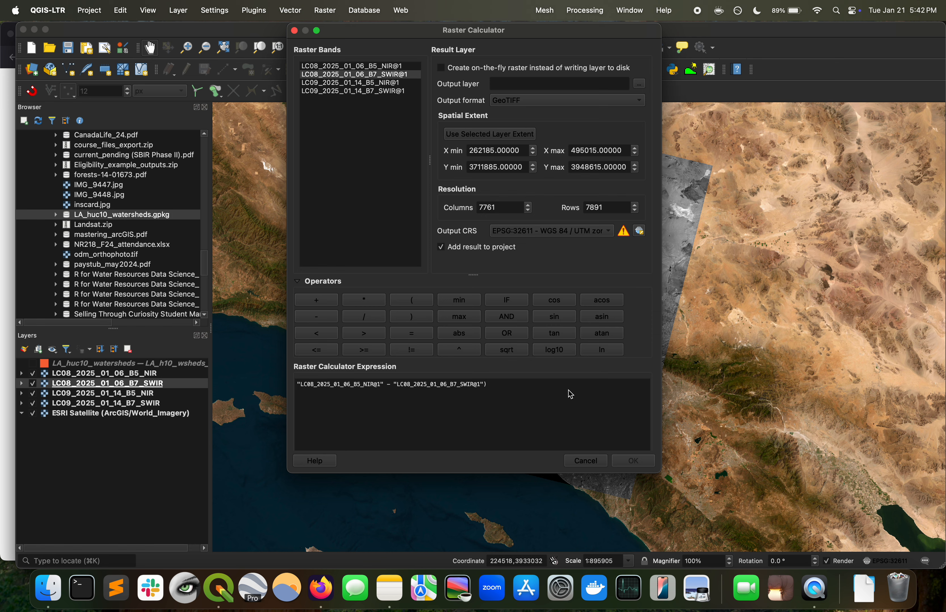
type("(")
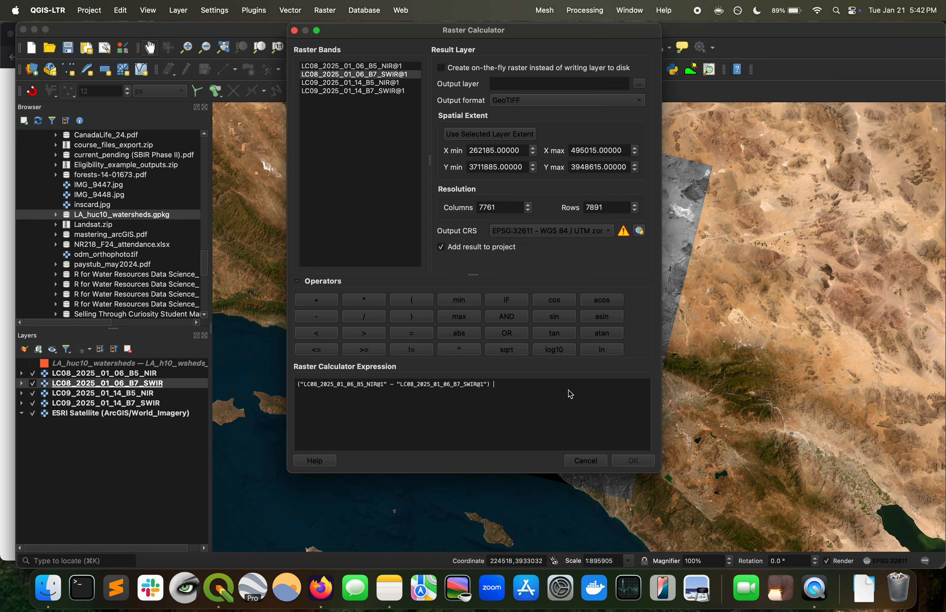
Step: Complete the expression by dividing by ("LC08_2025_01_06_B5_NIR@1" + "LC08_2025_01_06_B7_SWIR@1")
double_click(356, 66)
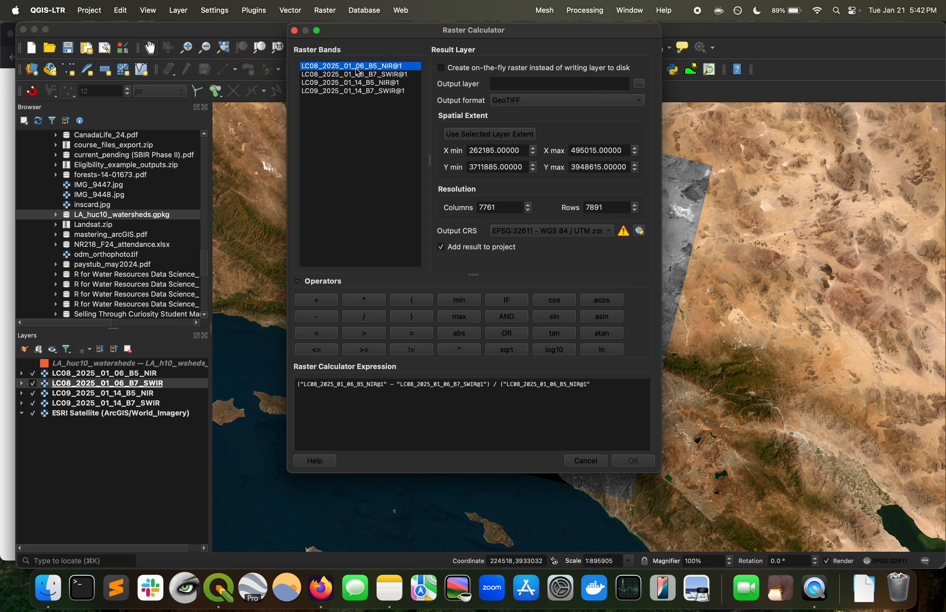
left_click(619, 384)
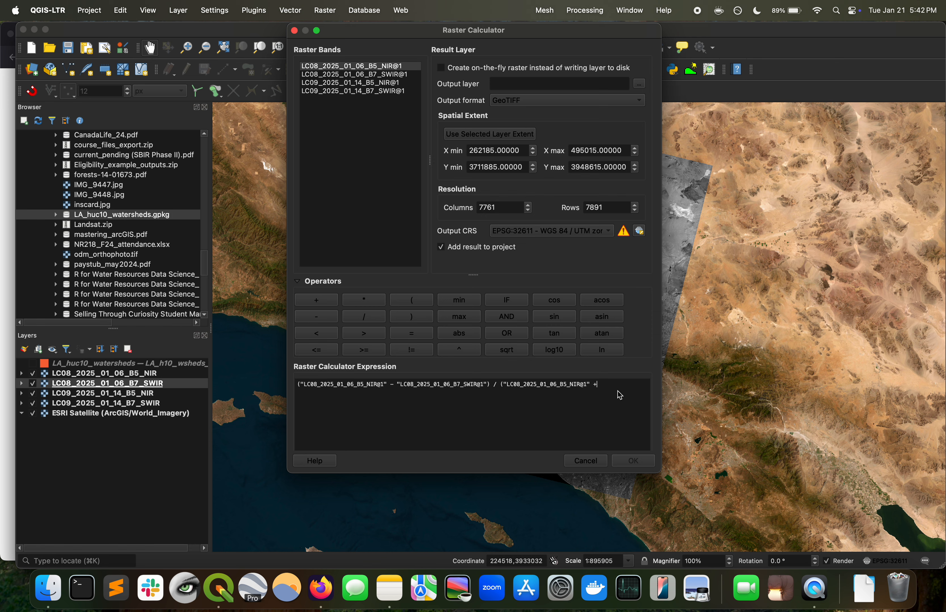
double_click(396, 75)
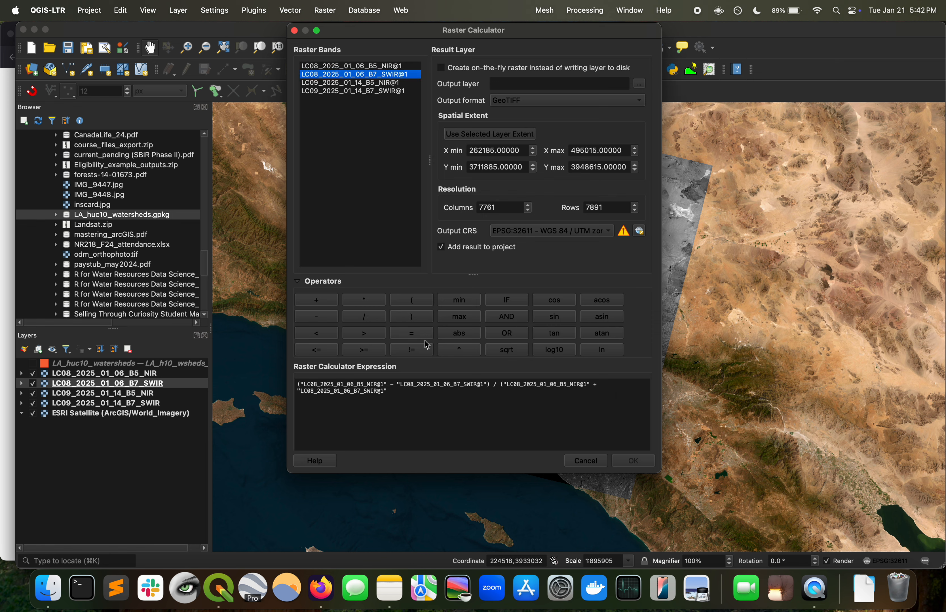
left_click(430, 403)
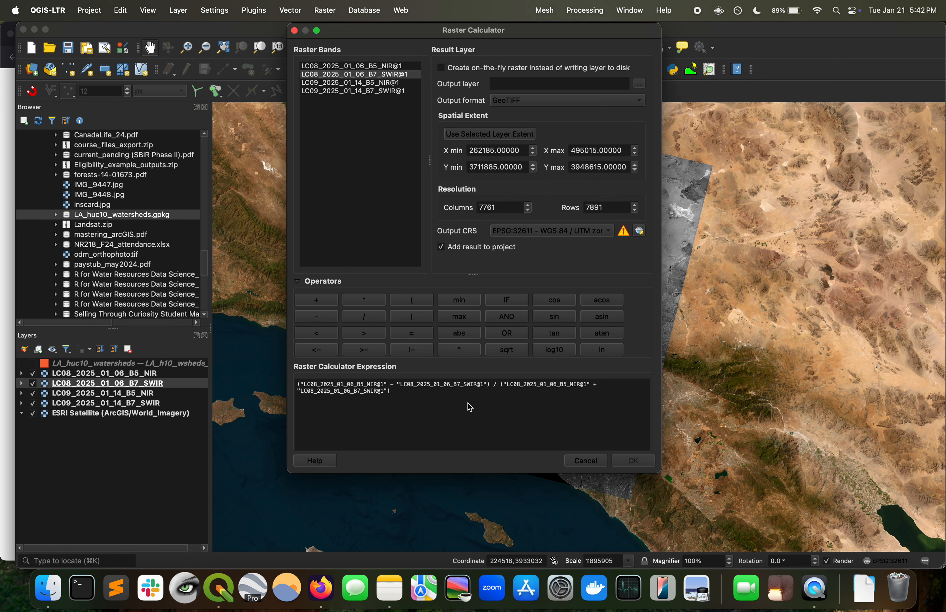
Step: Output the calculation as an on-the-fly raster layer named NBR_01_06 and run it
left_click(449, 71)
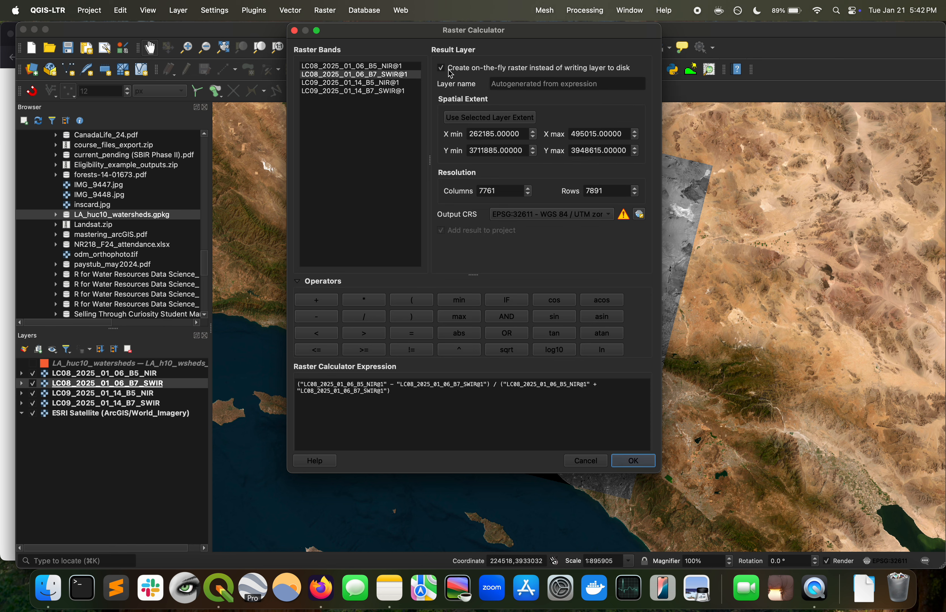
left_click(546, 88)
type("NBR_01")
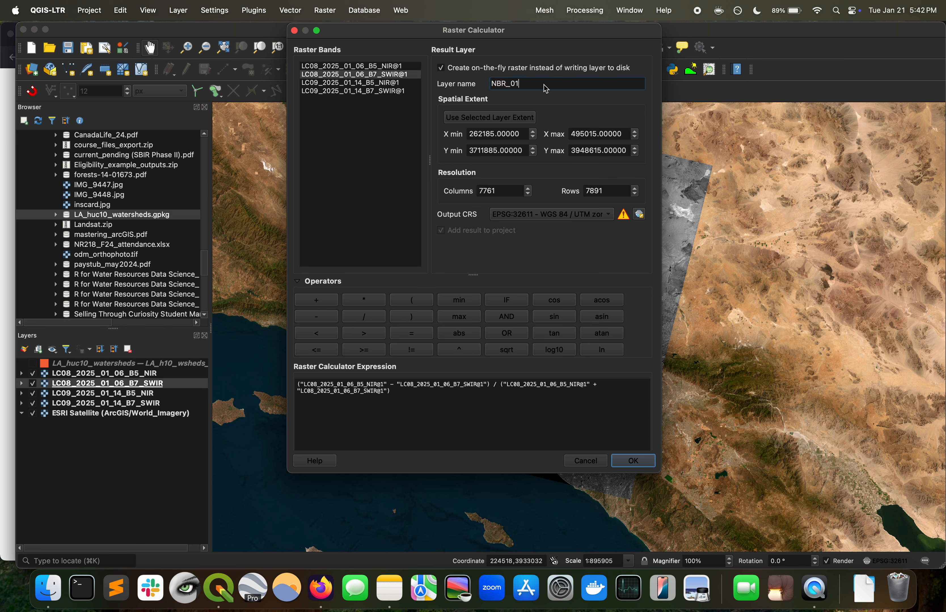
type("_06")
left_click(633, 461)
Step: Set the NBR_01_06 layer's gray rendering range to min -1 and max 1, and collapse its legend
right_click(119, 373)
left_click(158, 377)
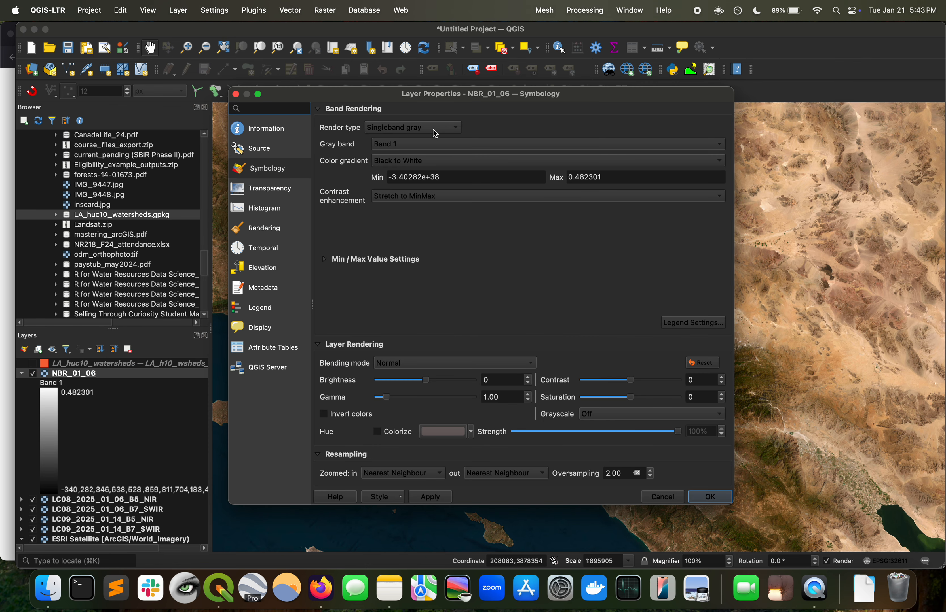
left_click_drag(457, 177, 357, 183)
type("-1")
left_click(596, 182)
key("BackSpace")
key("BackSpace")
key("BackSpace")
key("BackSpace")
key("BackSpace")
key("BackSpace")
key("BackSpace")
key("BackSpace")
type("1")
left_click(710, 496)
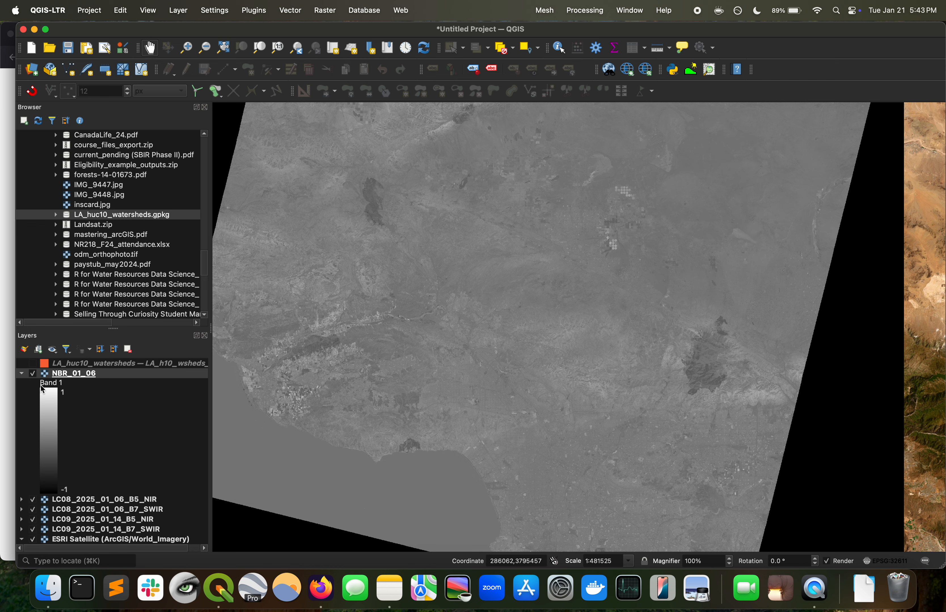
left_click(22, 374)
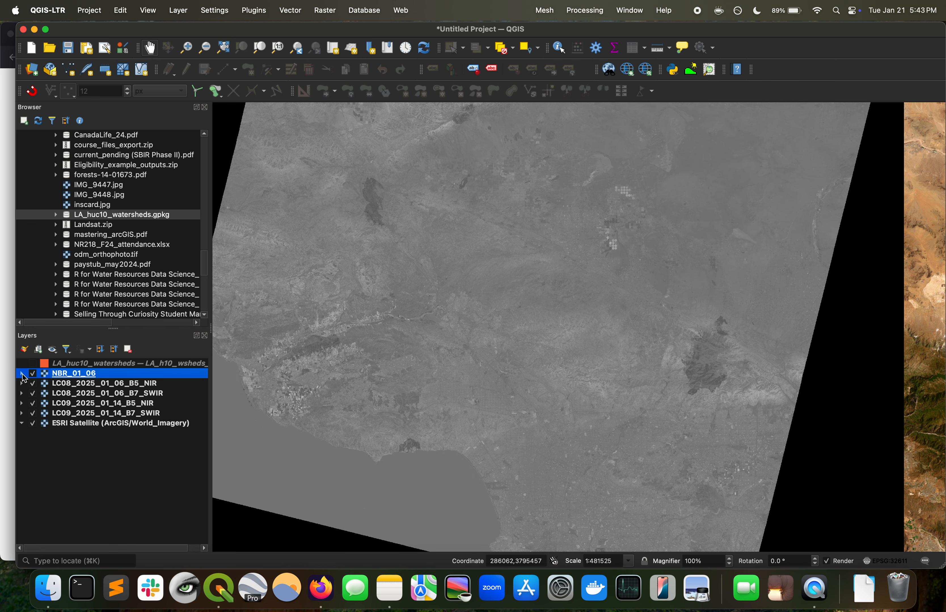
Step: Start a new Raster Calculator expression with the numerator ("LC09_2025_01_14_B5_NIR@1" - "LC09_2025_01_14_B7_SWIR@1")
left_click(317, 6)
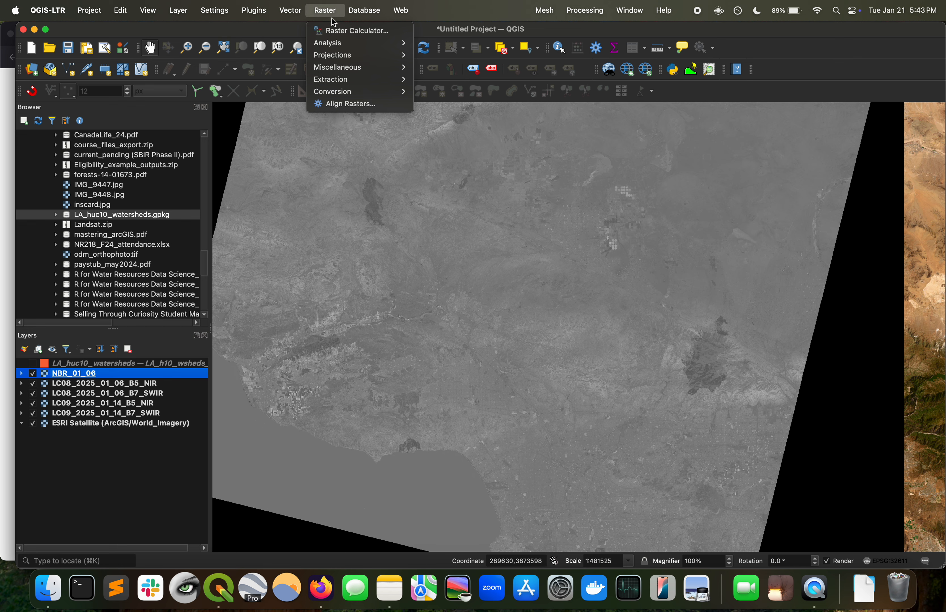
left_click(334, 29)
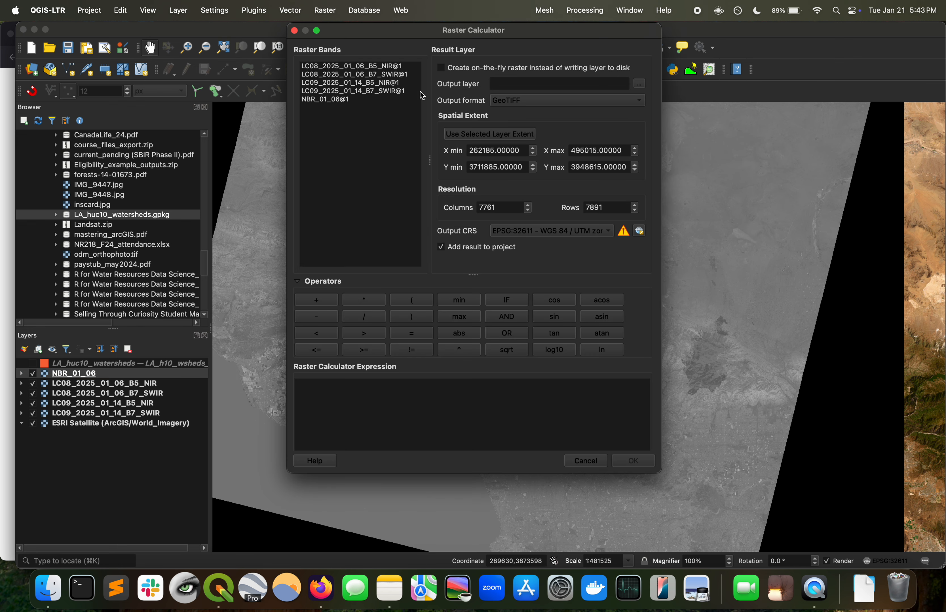
type("(")
double_click(373, 84)
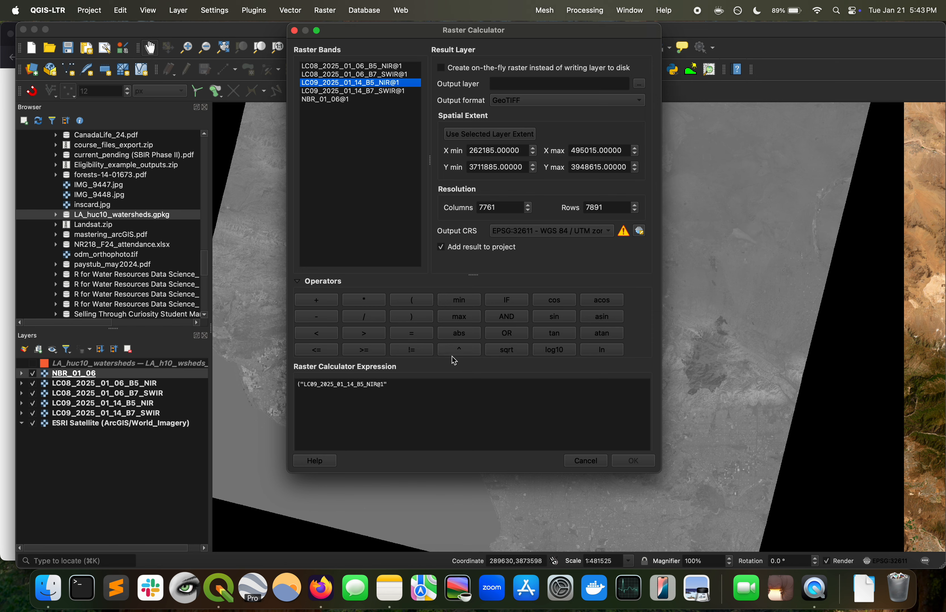
type("-")
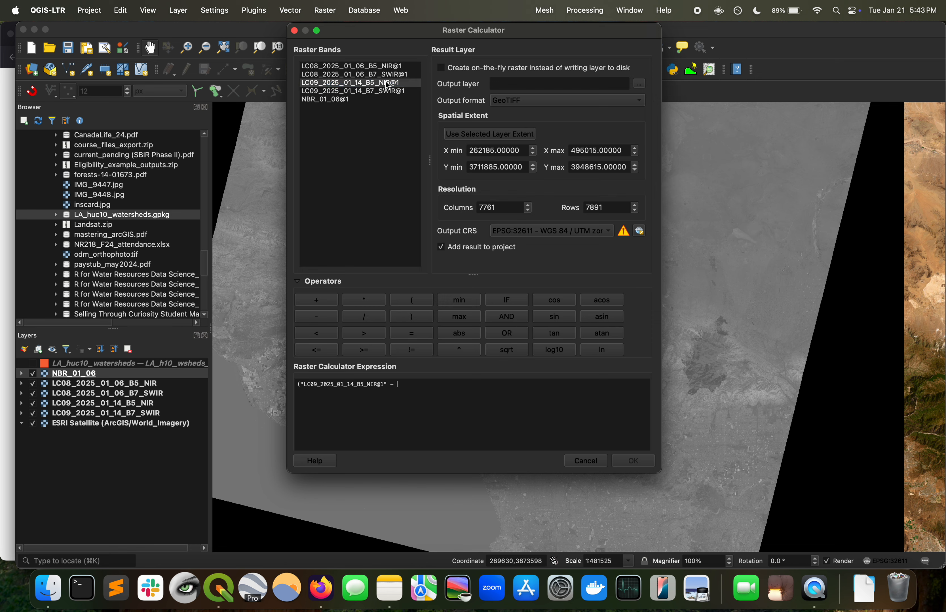
double_click(385, 91)
left_click(562, 406)
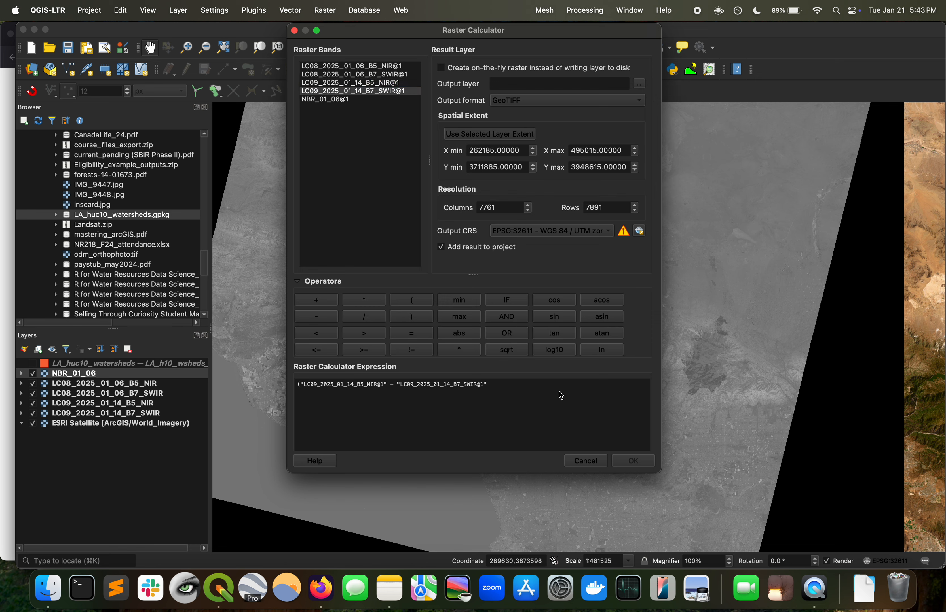
Step: Complete the expression by dividing by ("LC09_2025_01_14_B5_NIR@1" + "LC09_2025_01_14_B7_SWIR@1")
double_click(394, 84)
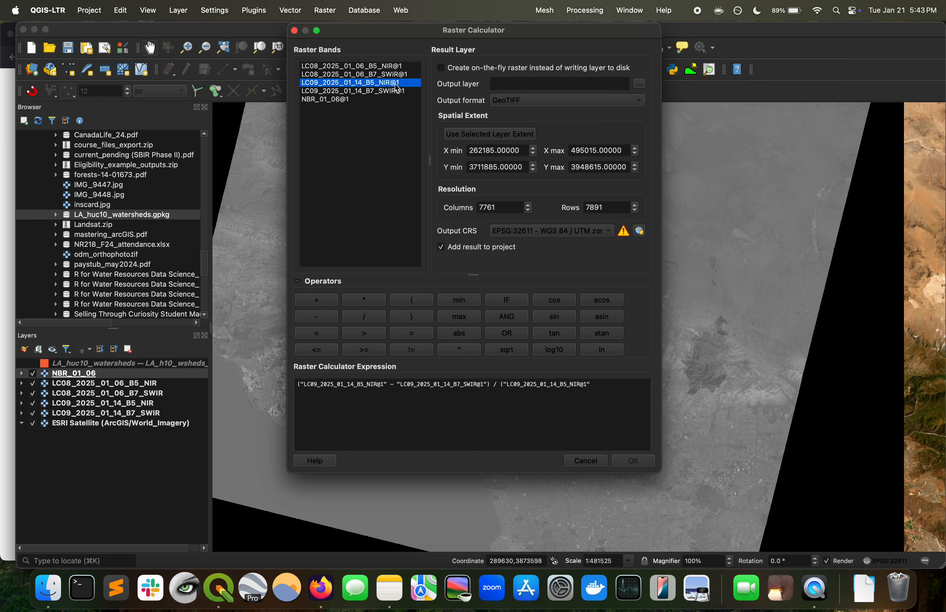
left_click(622, 397)
type("+")
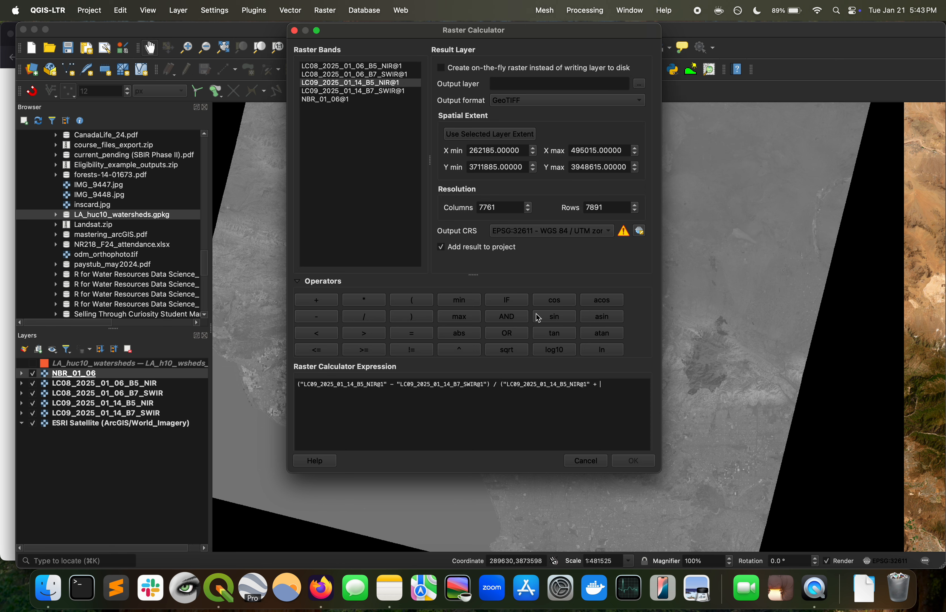
double_click(388, 99)
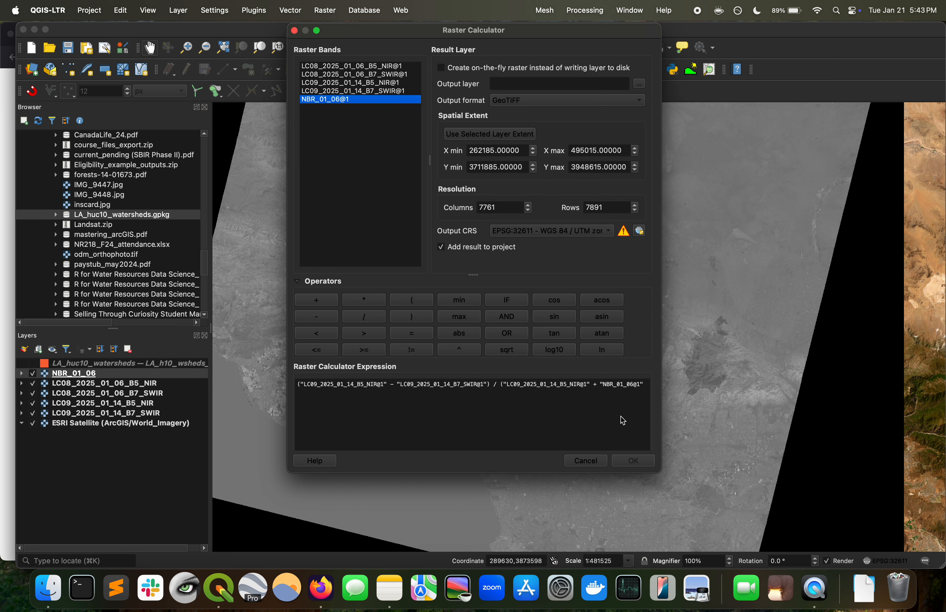
left_click(608, 393)
double_click(603, 388)
key("BackSpace")
double_click(402, 92)
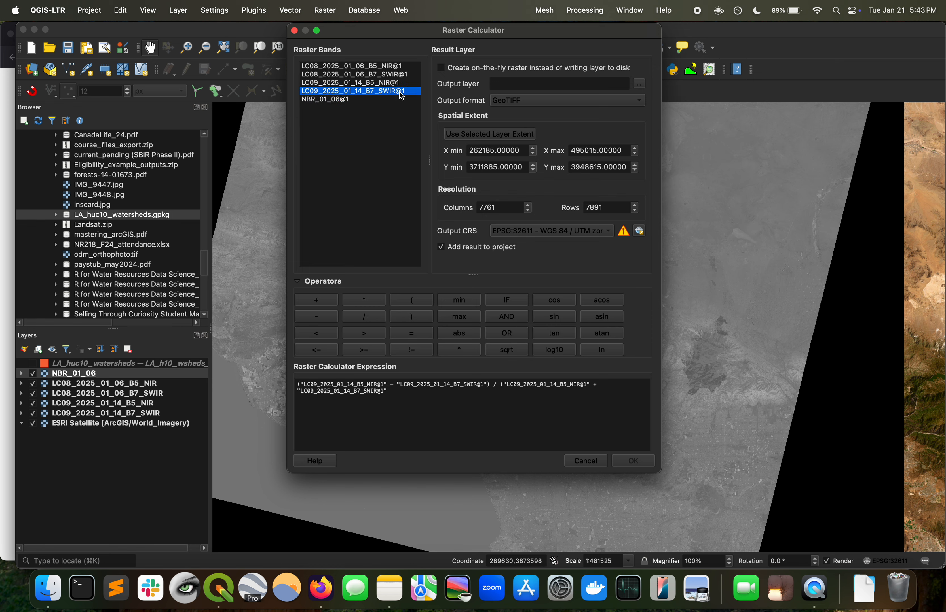
left_click(450, 418)
type(")")
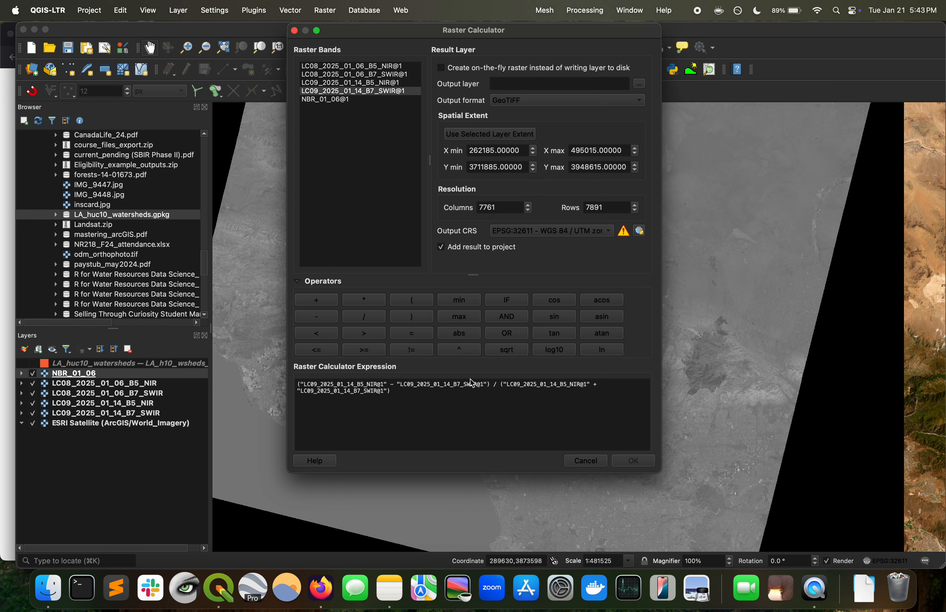
Step: Create the January 14 result as an on-the-fly raster layer named NBR_01_14
left_click(503, 69)
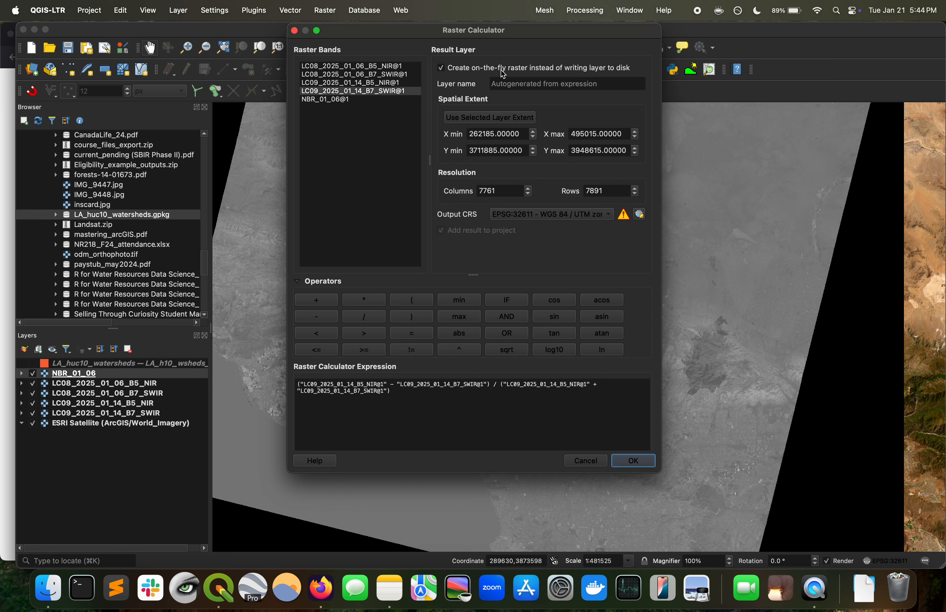
left_click(522, 86)
type("NB")
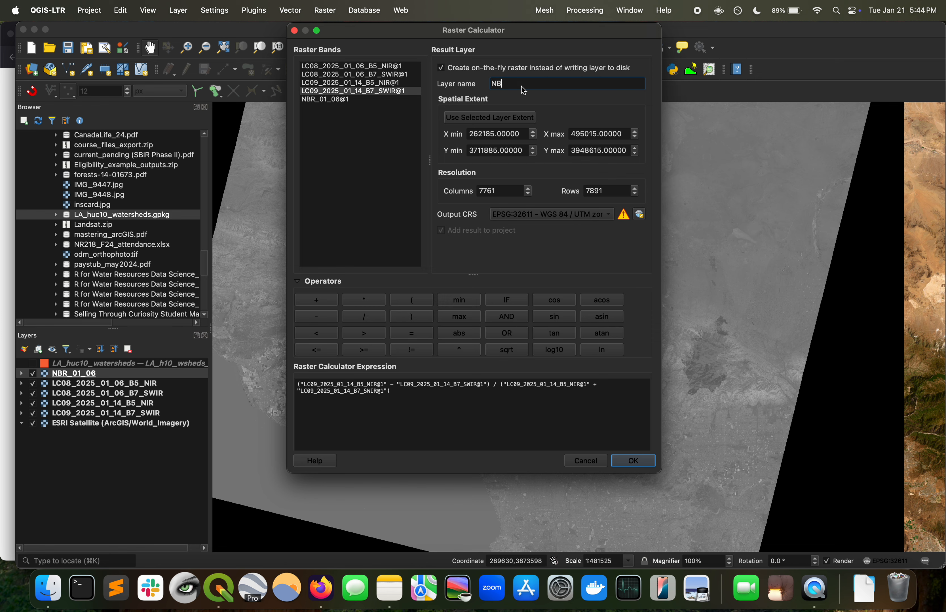
type("R_01_14")
left_click(634, 456)
Step: Set the NBR_01_14 layer's gray rendering range to min -1 and max 1, and collapse its legend
right_click(88, 375)
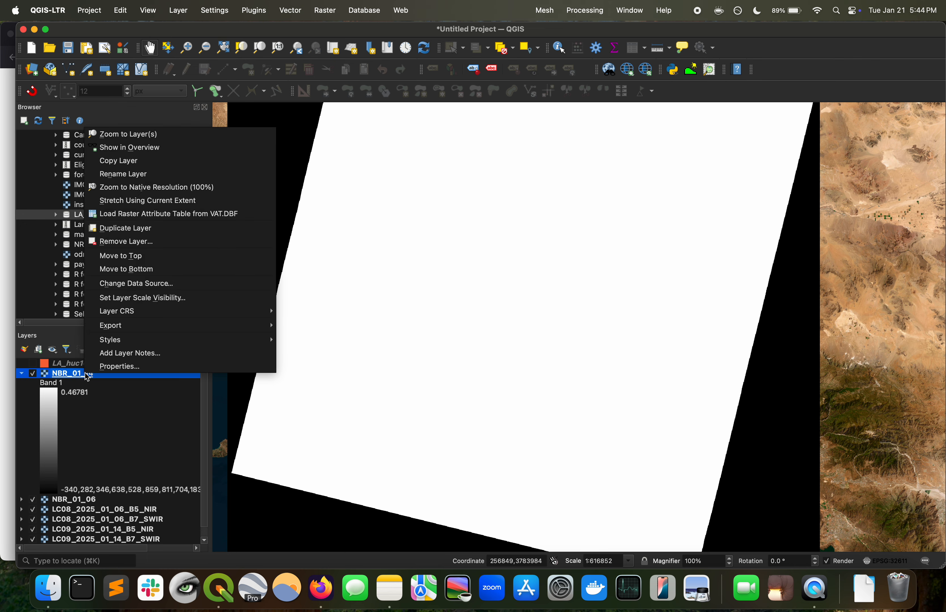
left_click(135, 370)
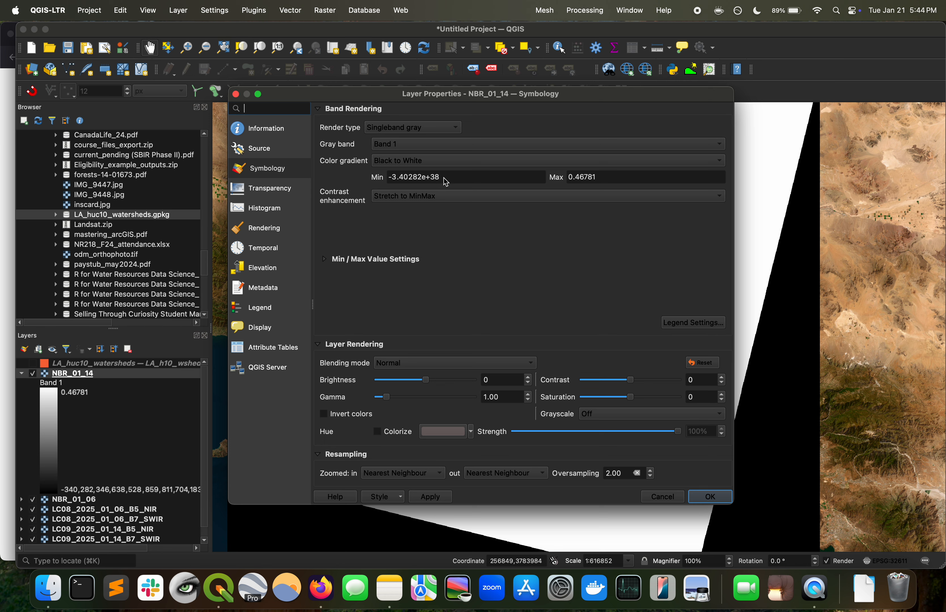
left_click_drag(446, 178, 331, 182)
type("-1")
double_click(630, 186)
type("1")
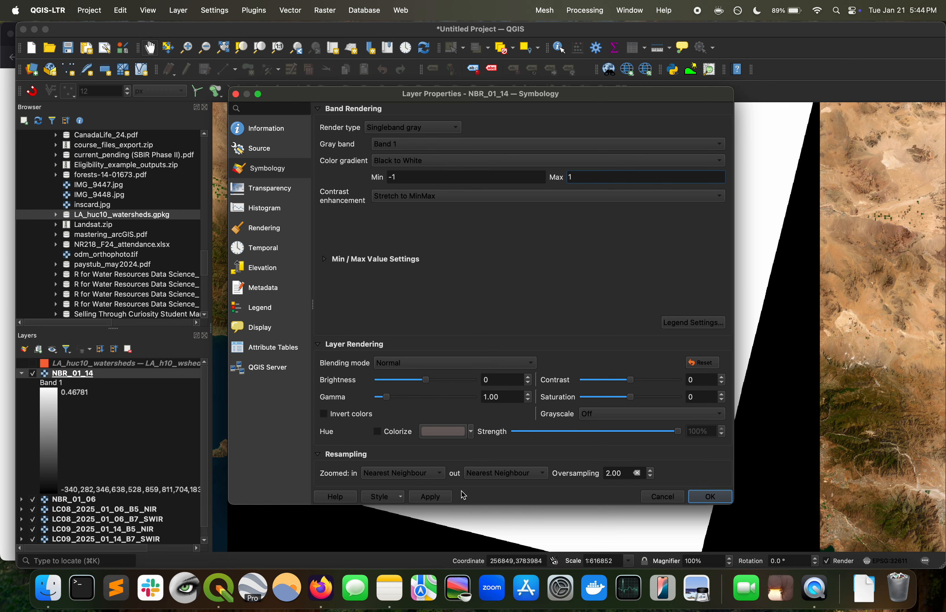
left_click(432, 497)
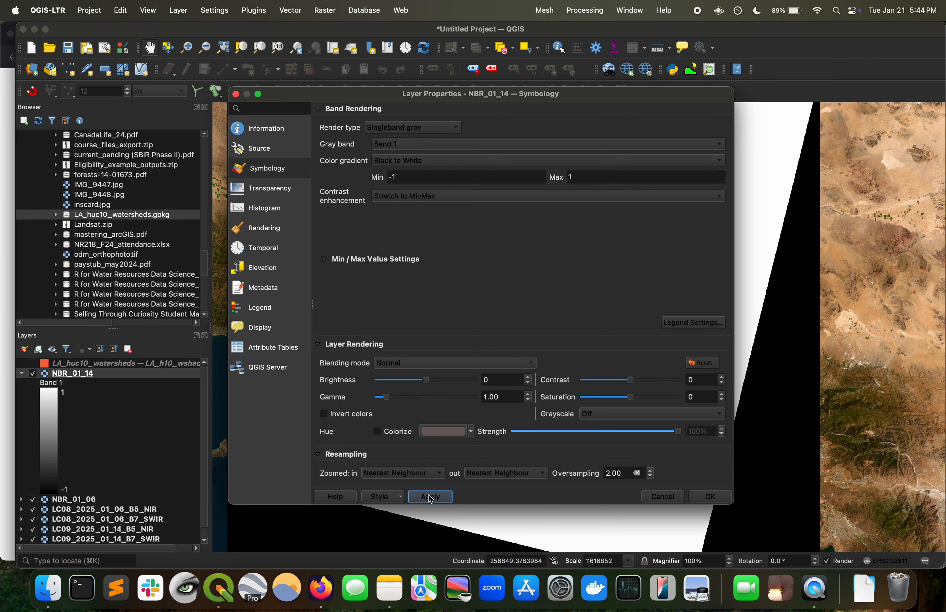
left_click(711, 498)
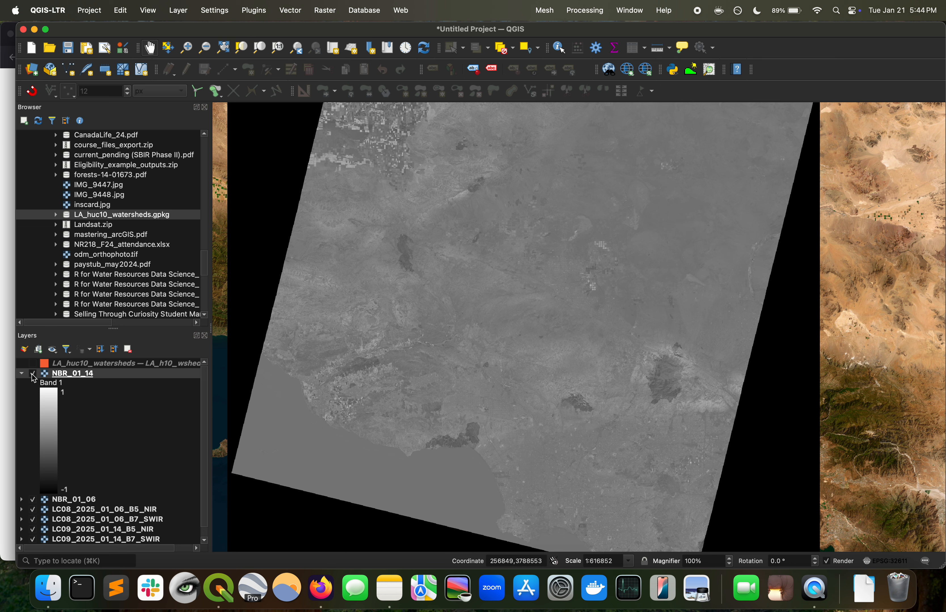
left_click(22, 373)
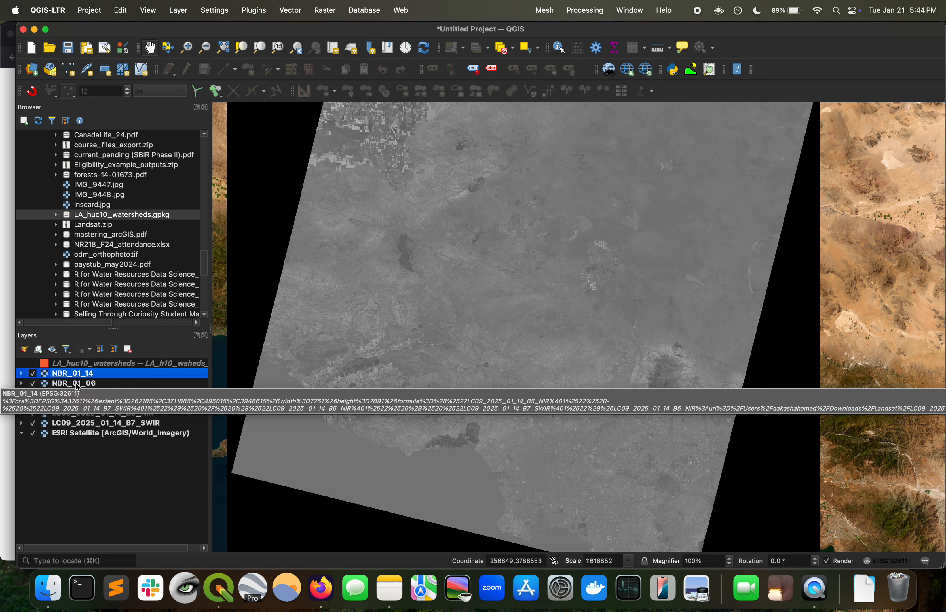
Step: Toggle the visibility of NBR_01_14 repeatedly to compare the burned areas with NBR_01_06
scroll(448, 534, "up", 2)
left_click(32, 373)
left_click(33, 374)
left_click(33, 373)
left_click(32, 373)
left_click(32, 373)
left_click(33, 374)
left_click(33, 373)
left_click(33, 374)
left_click(33, 373)
left_click(33, 374)
Step: Switch to Firefox and search in a new tab for "difference normalized burn ration"
left_click(321, 588)
key("super+t")
type("normalized burn a")
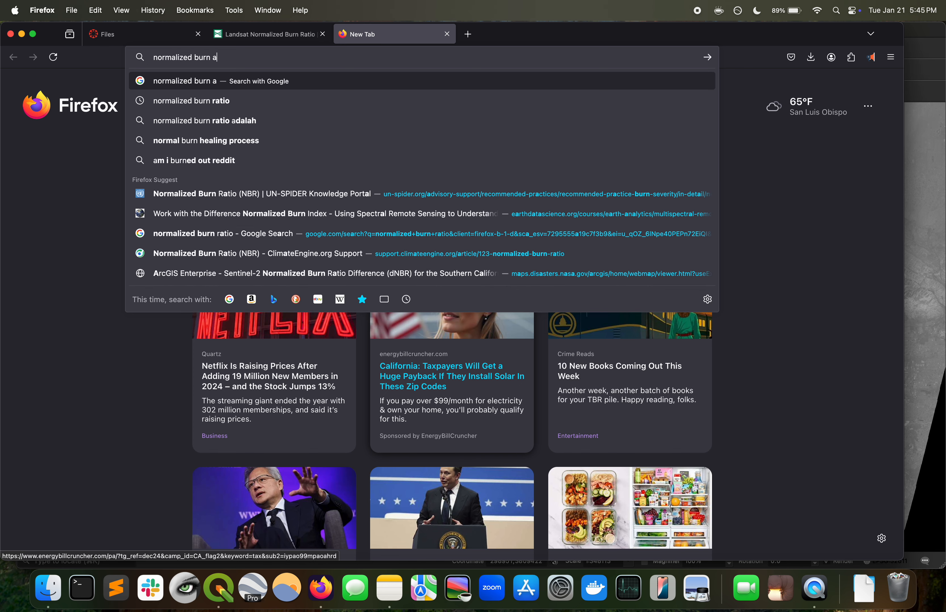
key("BackSpace")
type("ration")
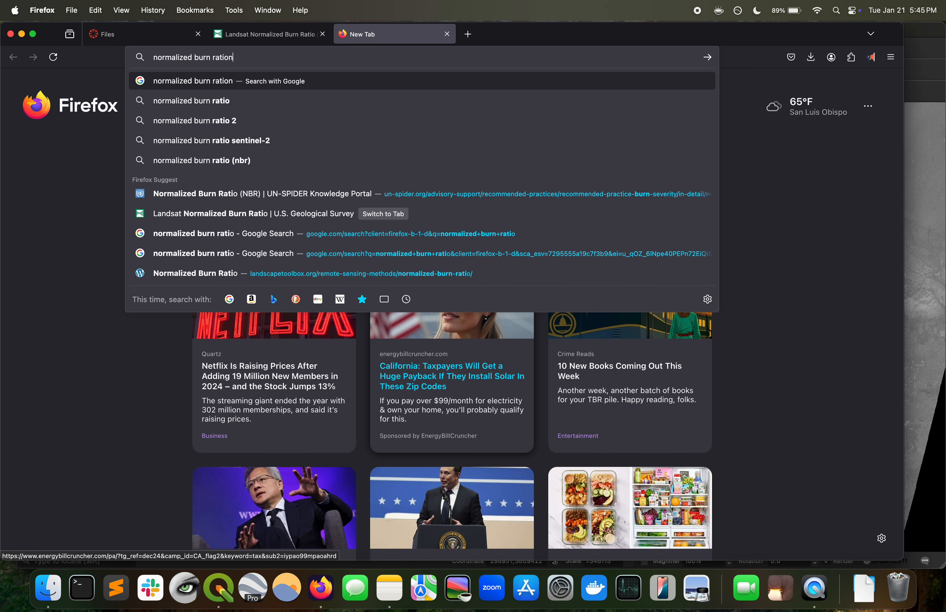
key("super+Left")
type("difference")
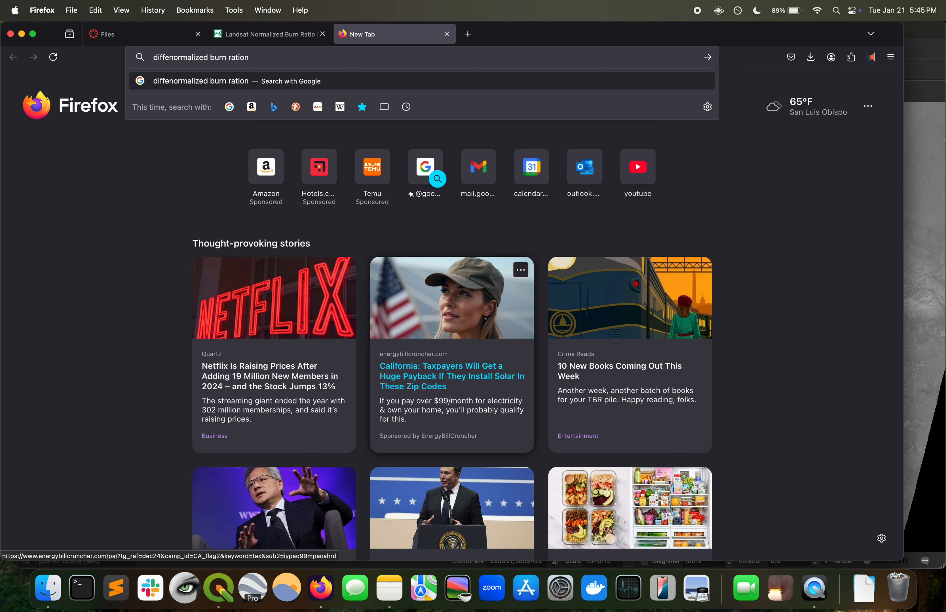
key("Return")
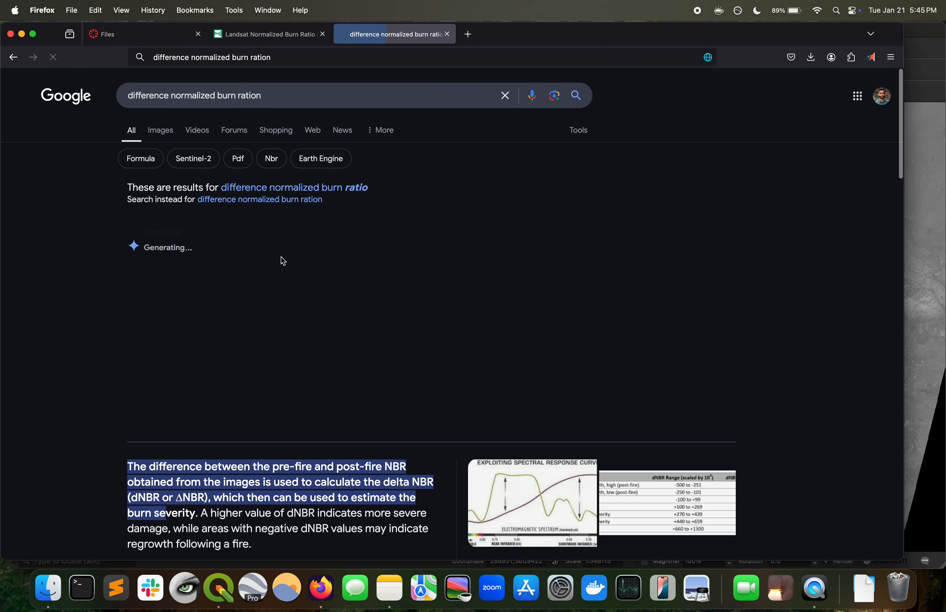
Step: Open the UN-SPIDER Normalized Burn Ratio page from the search results and read its dNBR formula and burn severity table
scroll(262, 442, "down", 2)
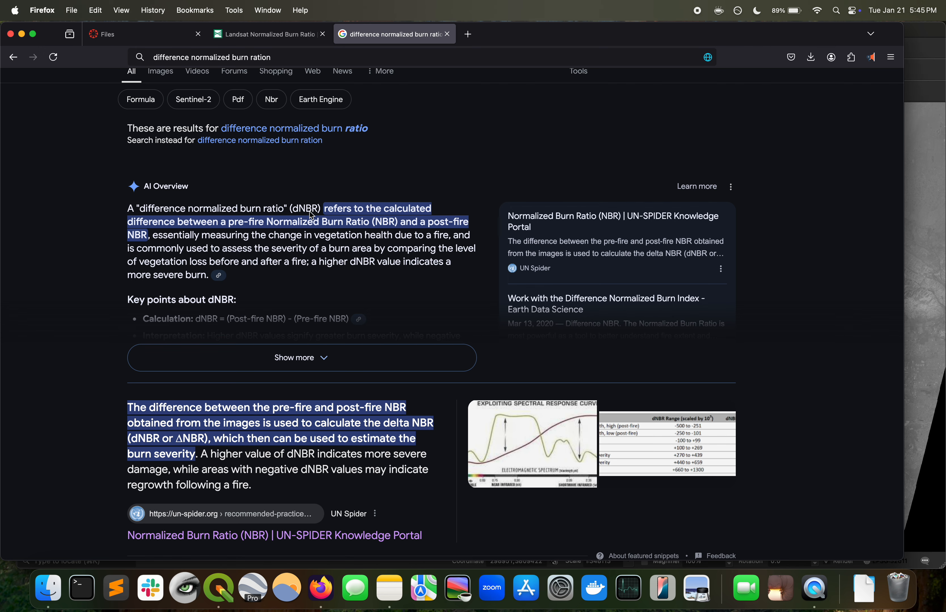
left_click(547, 441)
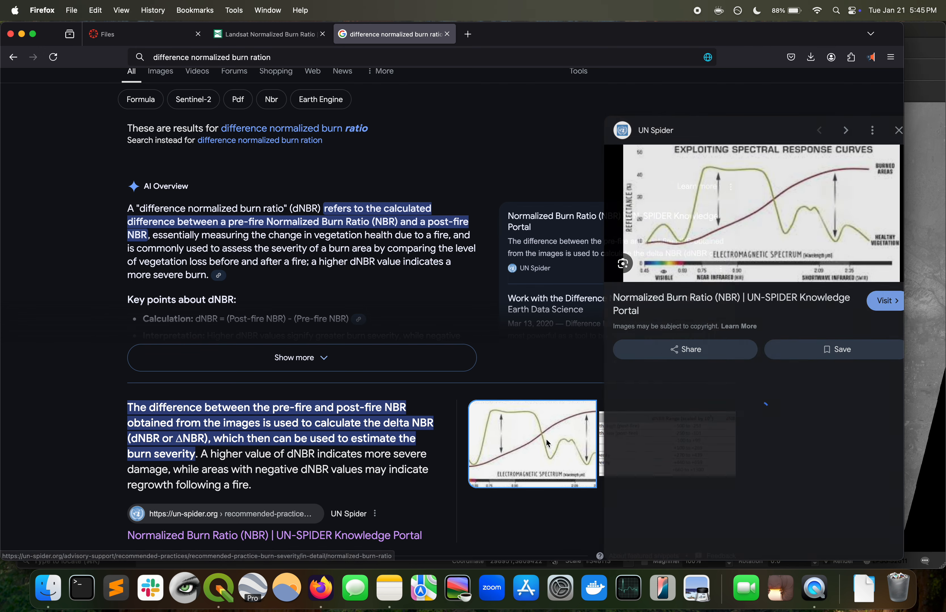
left_click(737, 176)
scroll(388, 183, "down", 15)
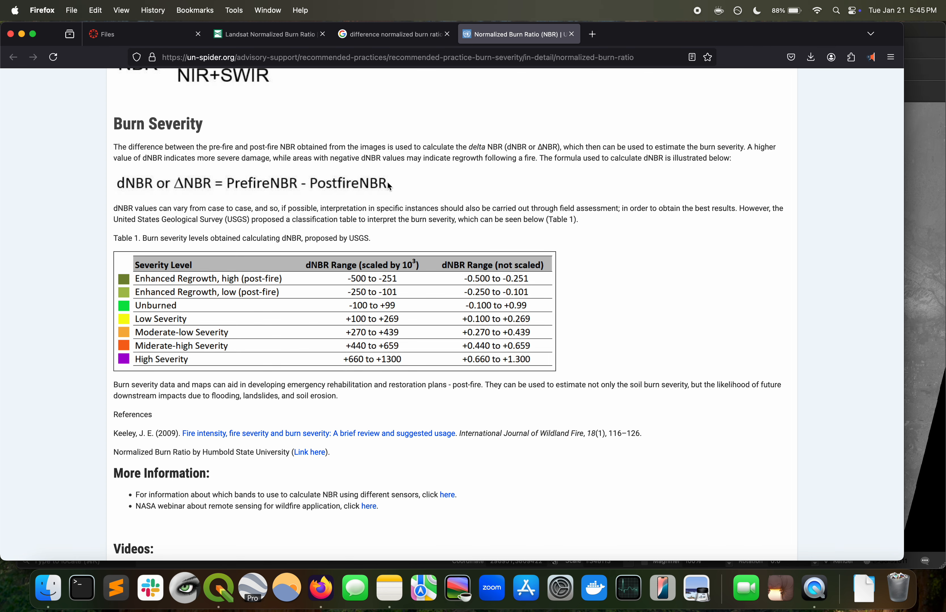
Step: Switch to QGIS and build the Raster Calculator expression "NBR_01_06@1" - "NBR_01_14@1"
key("super+Tab")
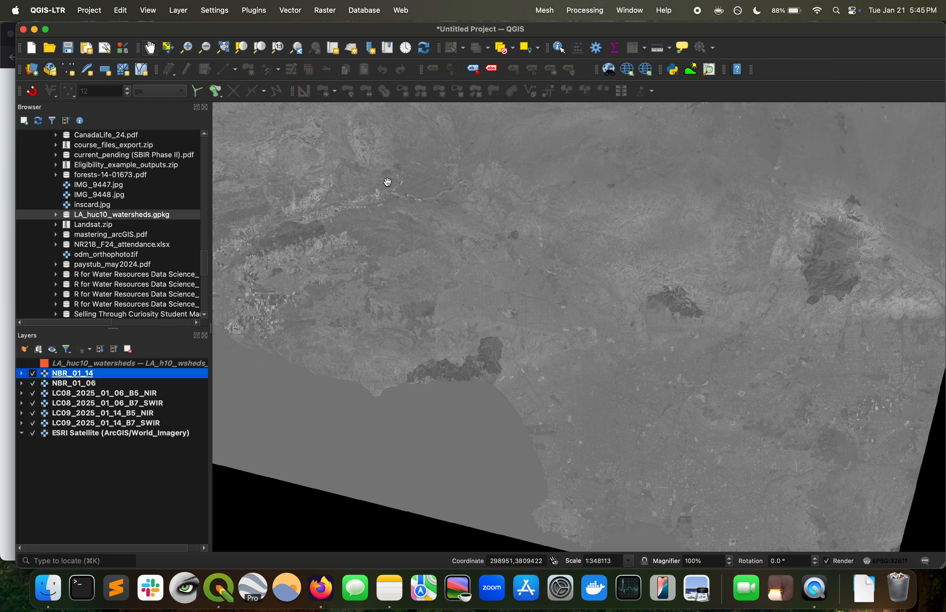
left_click(325, 11)
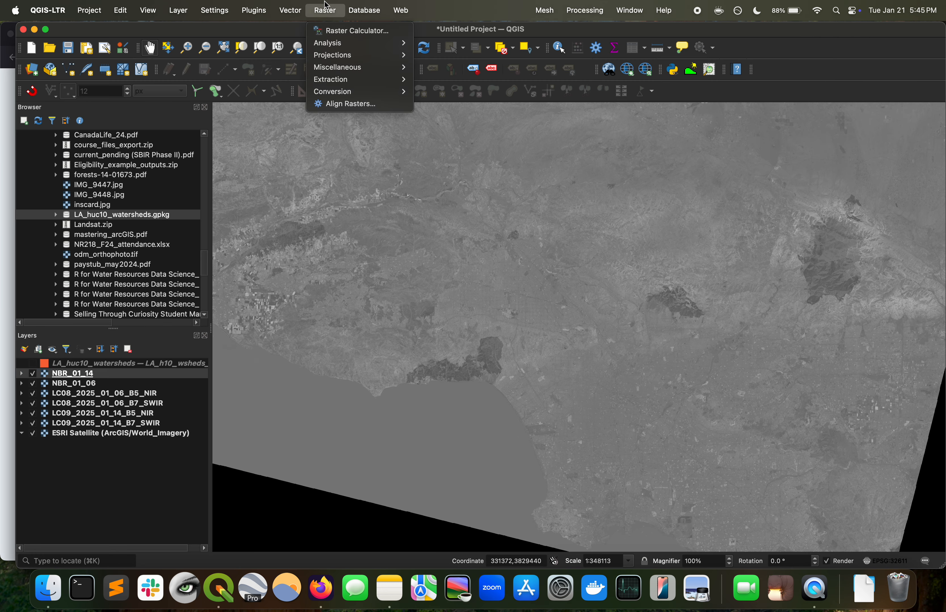
left_click(337, 33)
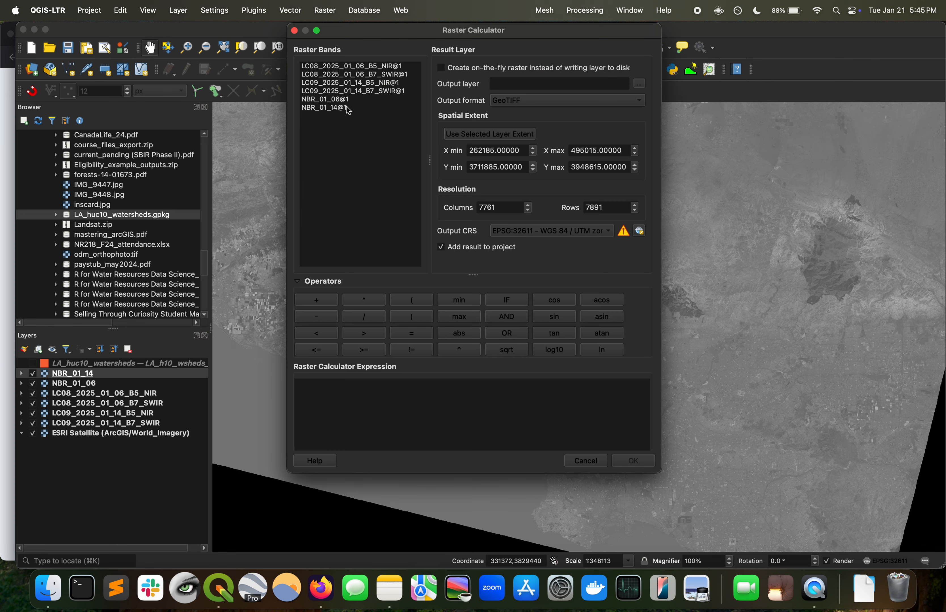
double_click(359, 102)
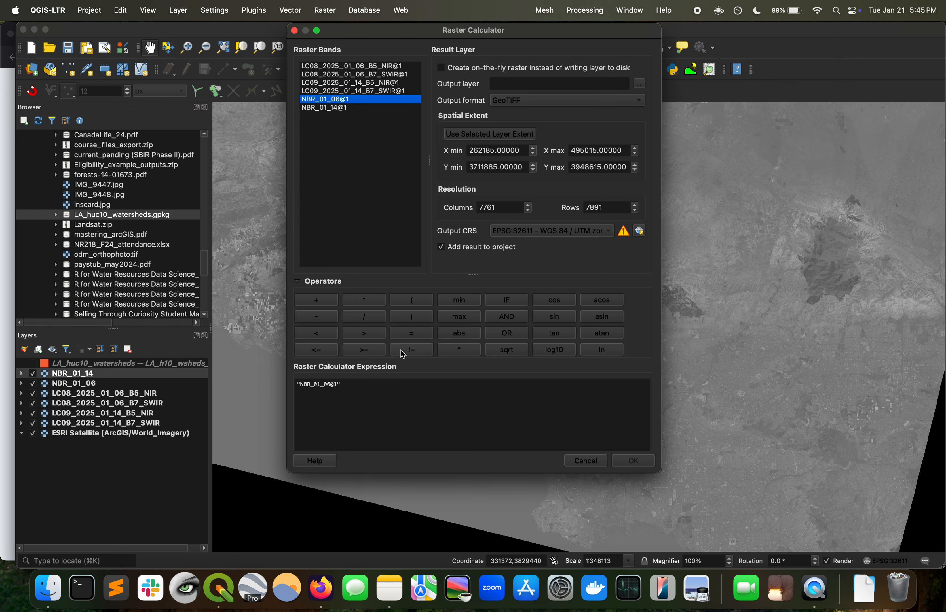
left_click(404, 398)
type("-")
double_click(354, 108)
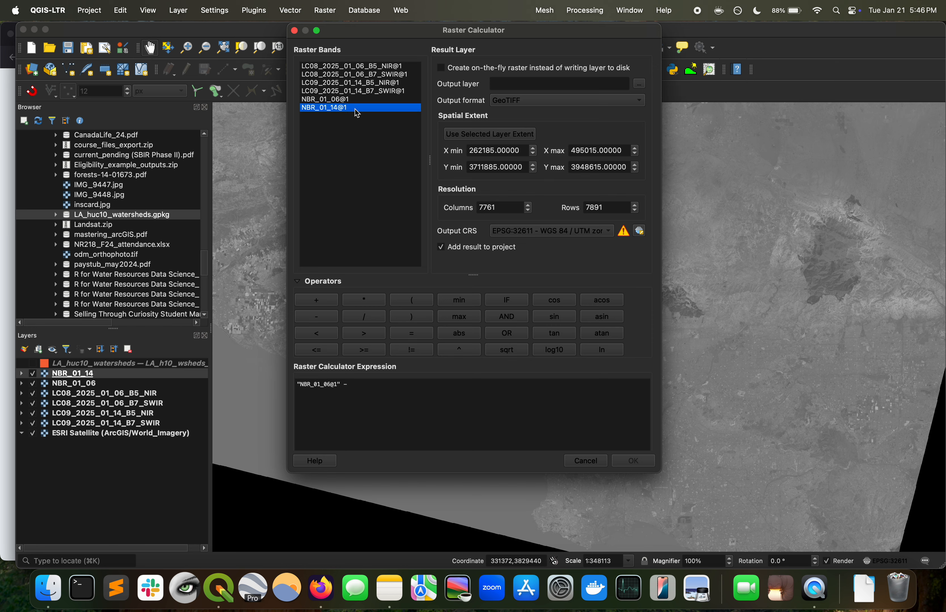
left_click(498, 429)
Step: Create the difference result as an on-the-fly raster layer named dNBR
left_click(525, 68)
left_click(554, 84)
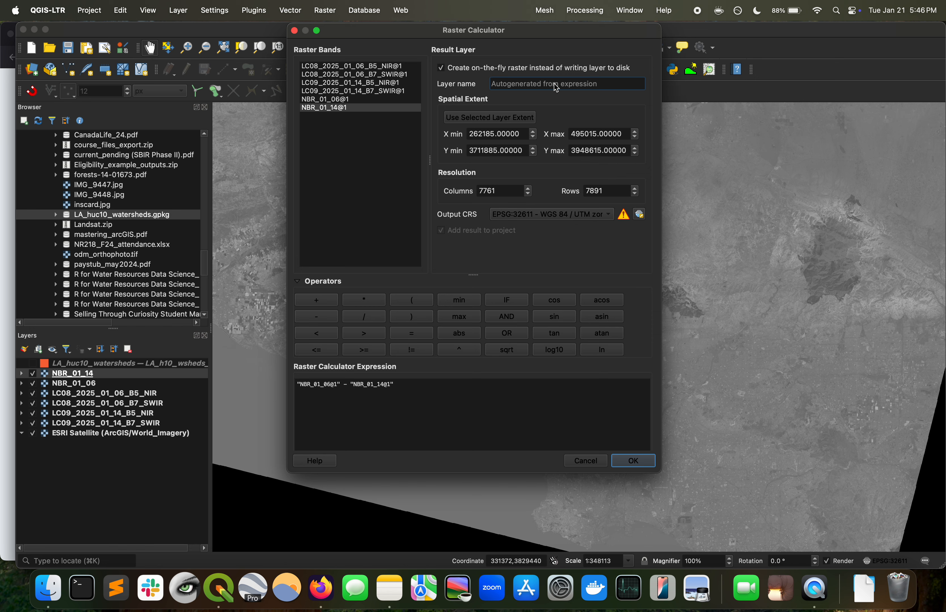
type("dNBR")
left_click(633, 462)
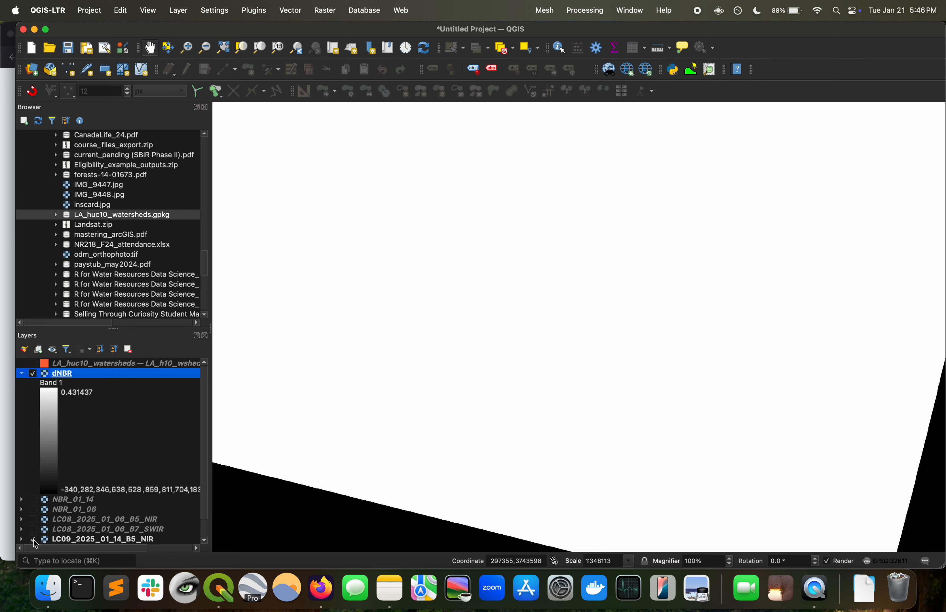
Step: Open the dNBR layer's symbology properties and select its minimum gray rendering value for editing
right_click(95, 378)
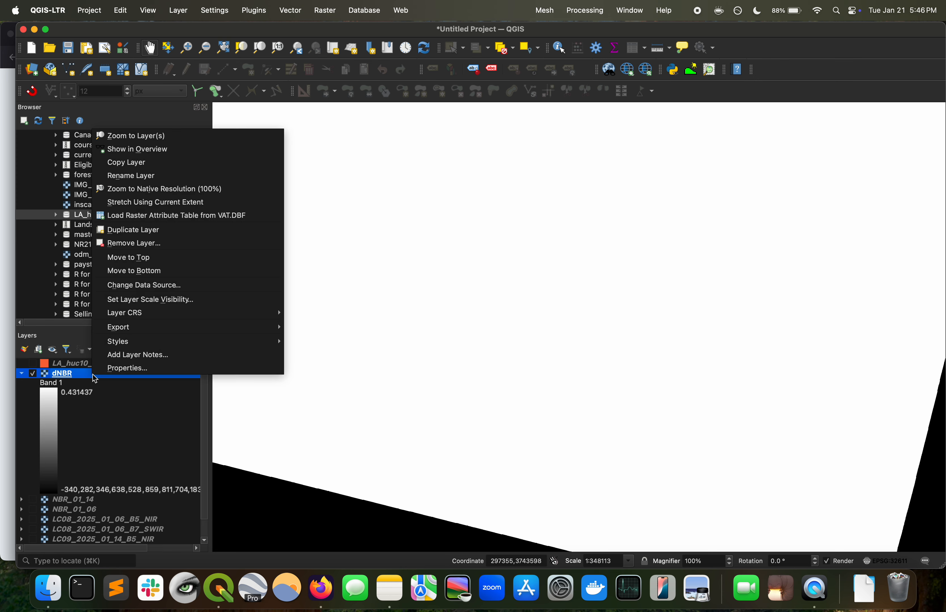
left_click(128, 369)
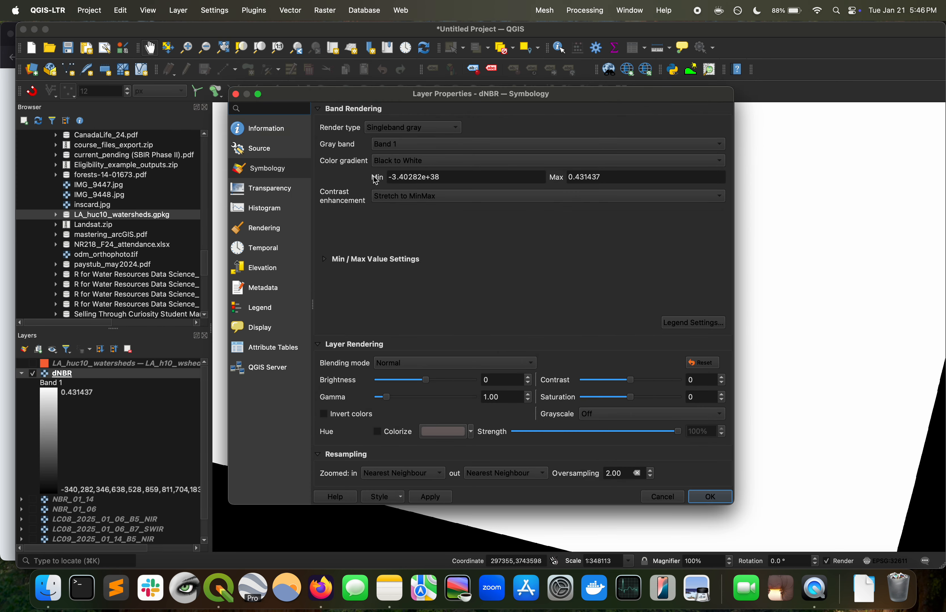
left_click_drag(457, 178, 340, 183)
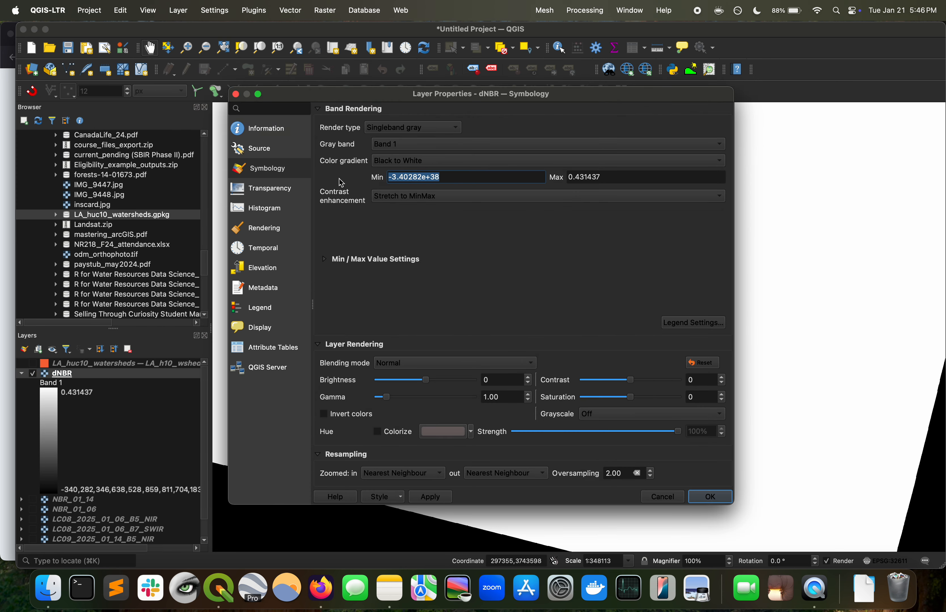